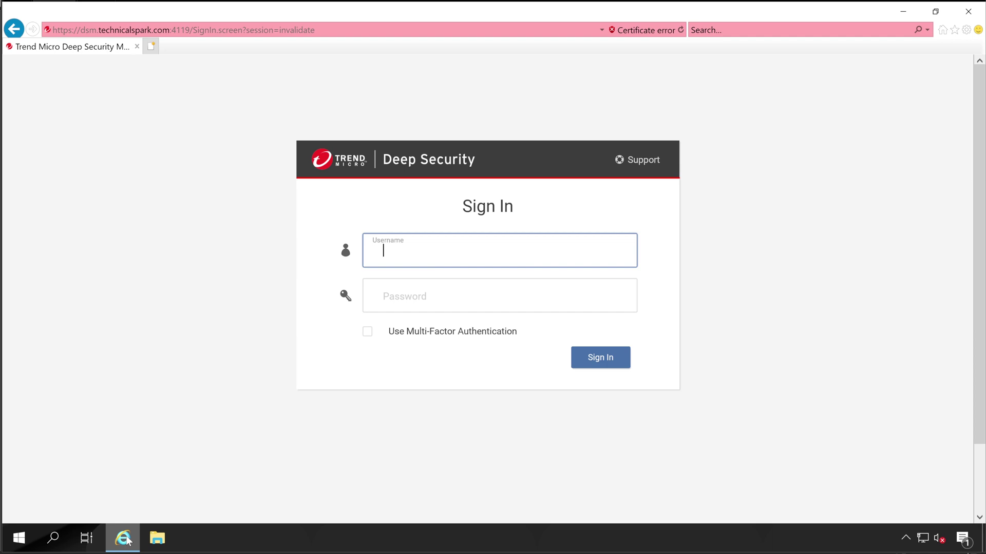
# Enter the administrator username on the Sign In page and move to the password field.
pyautogui.write('MasterAdmin')
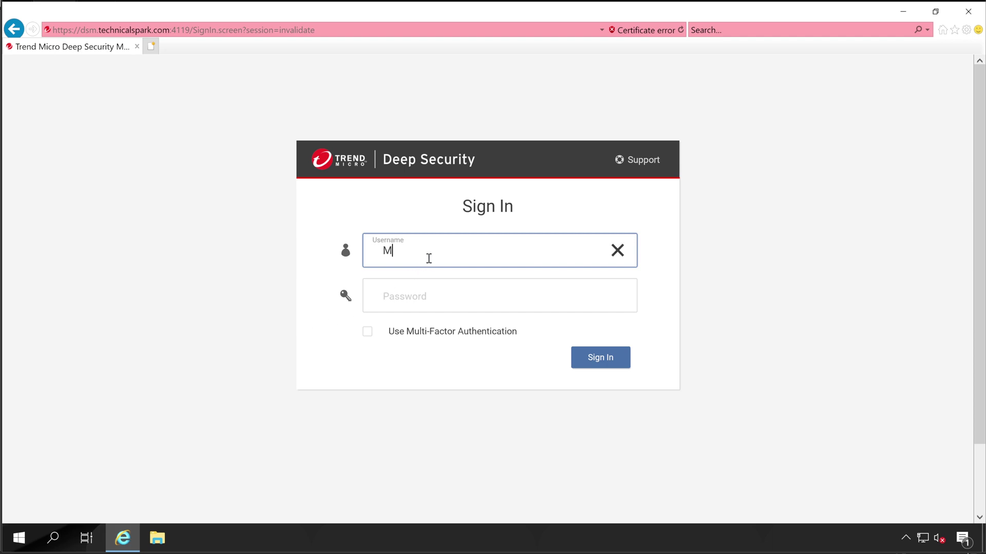
pyautogui.press('Tab')
# Sign in, open the Computers list, and select WS2K19-DC01, then the RedHat host 192.168.0.186.
pyautogui.write('•••••••••••••')
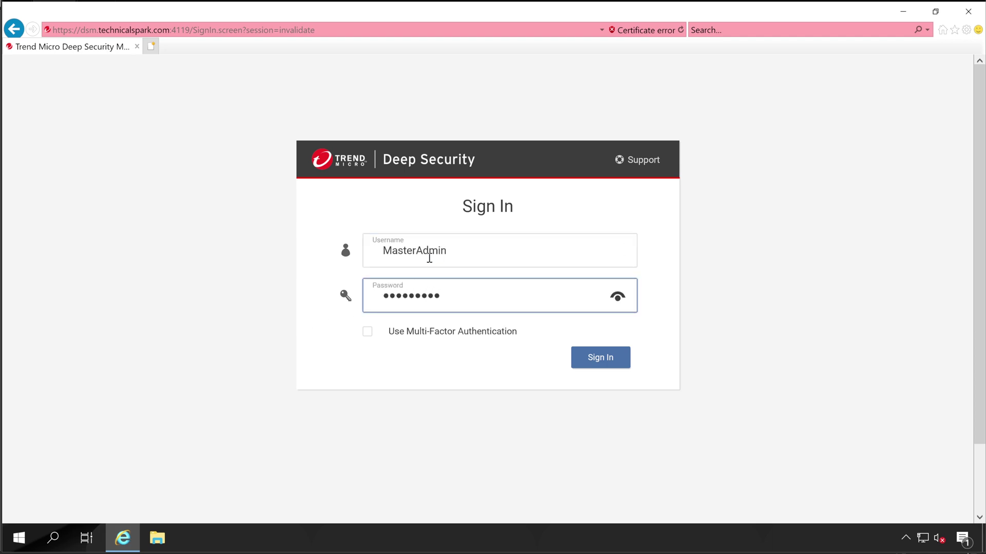
pyautogui.click(614, 366)
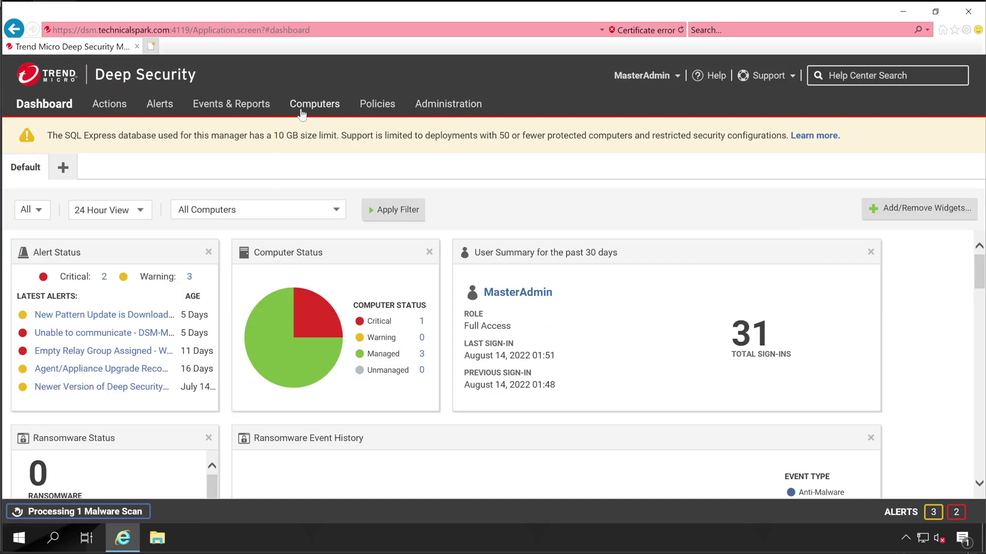
pyautogui.click(308, 109)
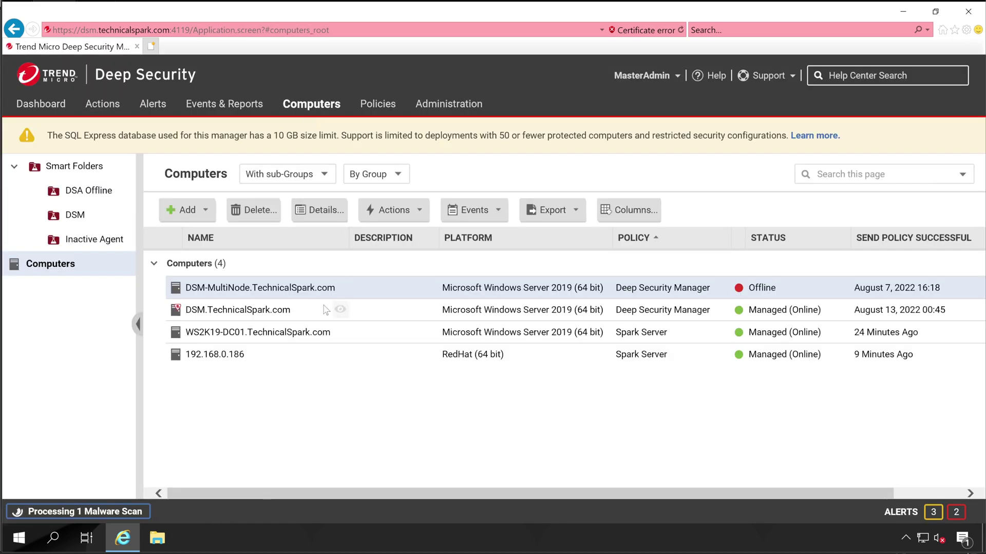
pyautogui.click(296, 335)
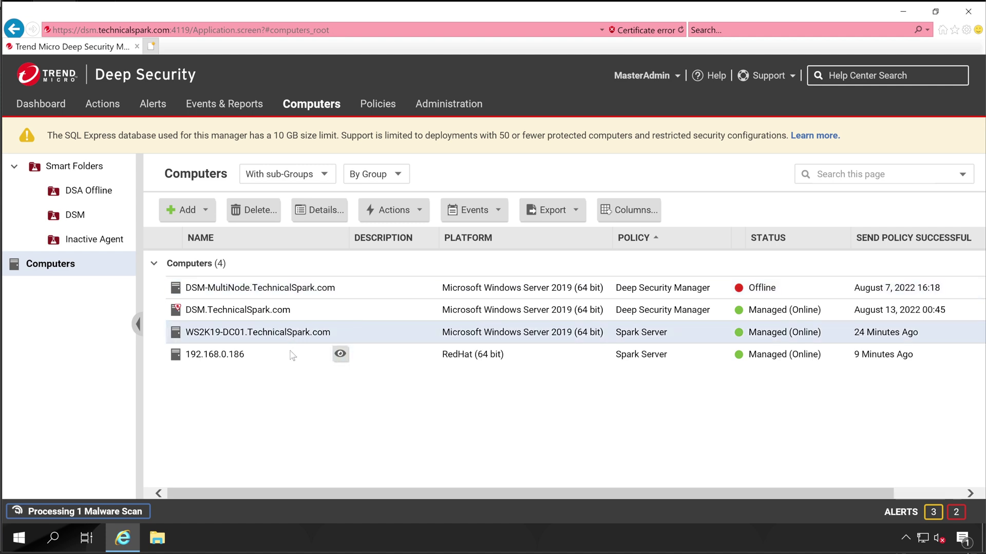
pyautogui.click(290, 356)
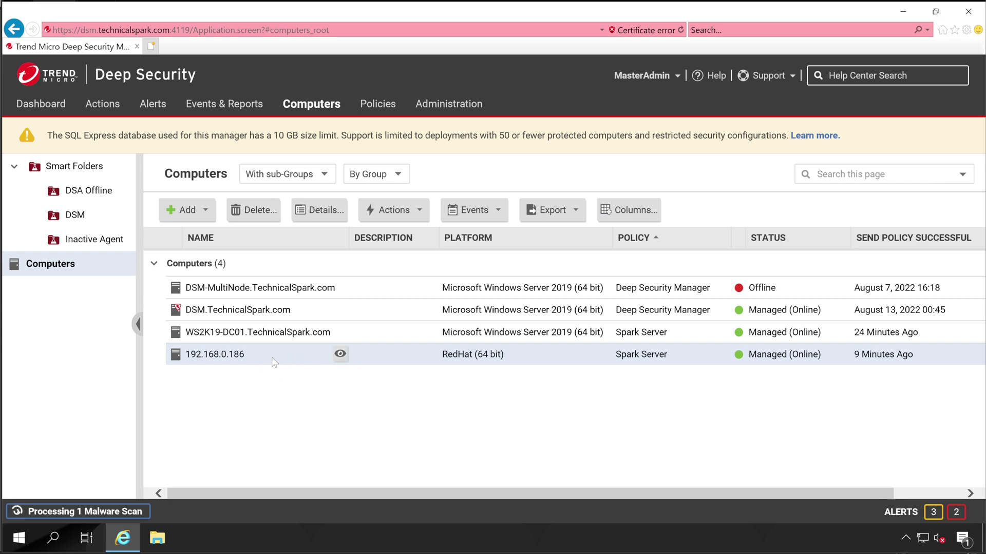
# Open 192.168.0.186's details, note its RedHat platform and Managed (Online) status, then view Anti-Malware.
pyautogui.doubleClick(278, 359)
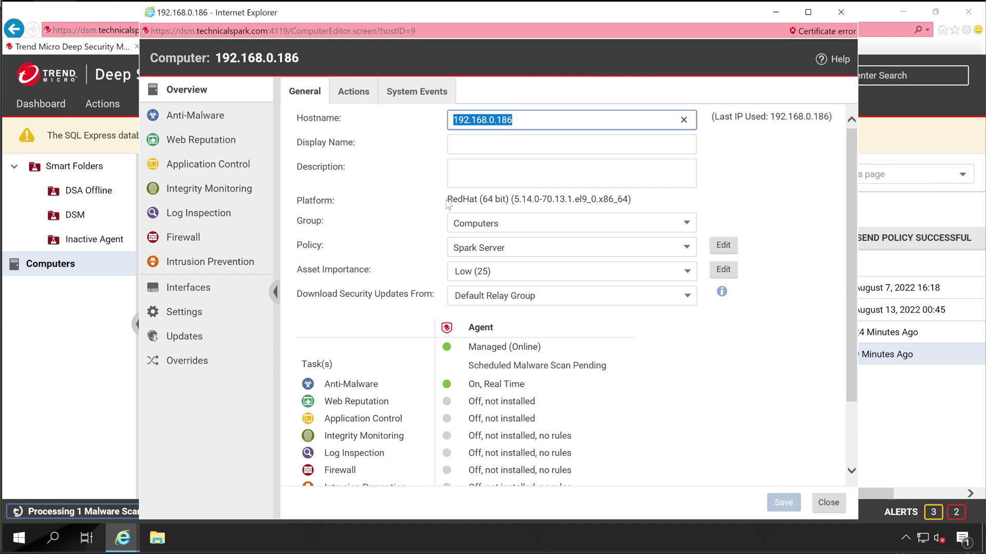
pyautogui.moveTo(448, 204); pyautogui.dragTo(512, 200)
pyautogui.moveTo(471, 347); pyautogui.dragTo(562, 349)
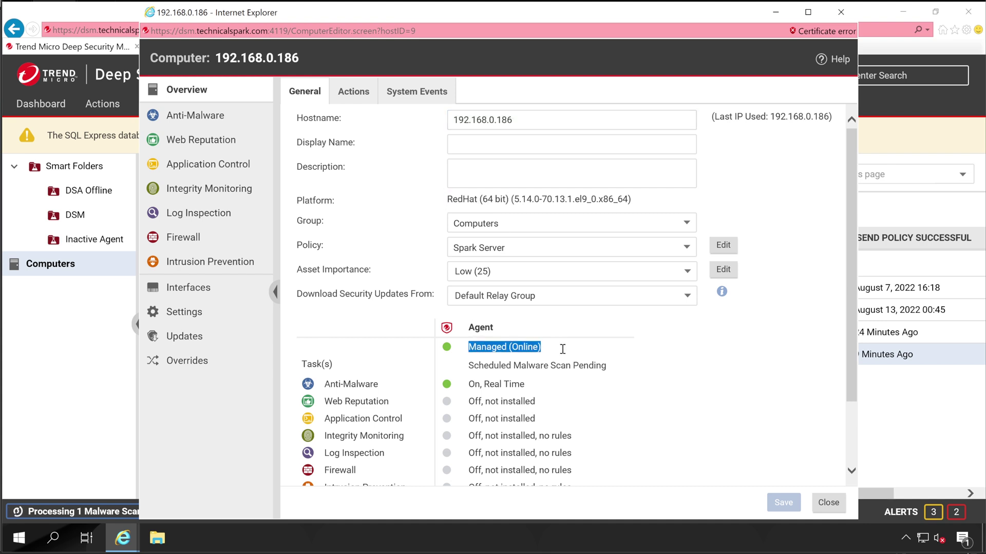
pyautogui.click(212, 126)
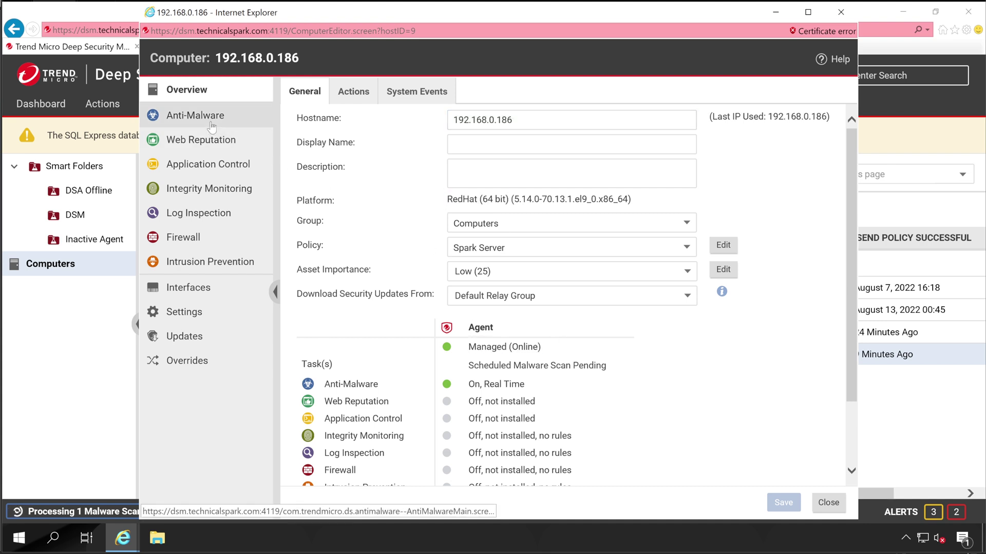
pyautogui.click(212, 127)
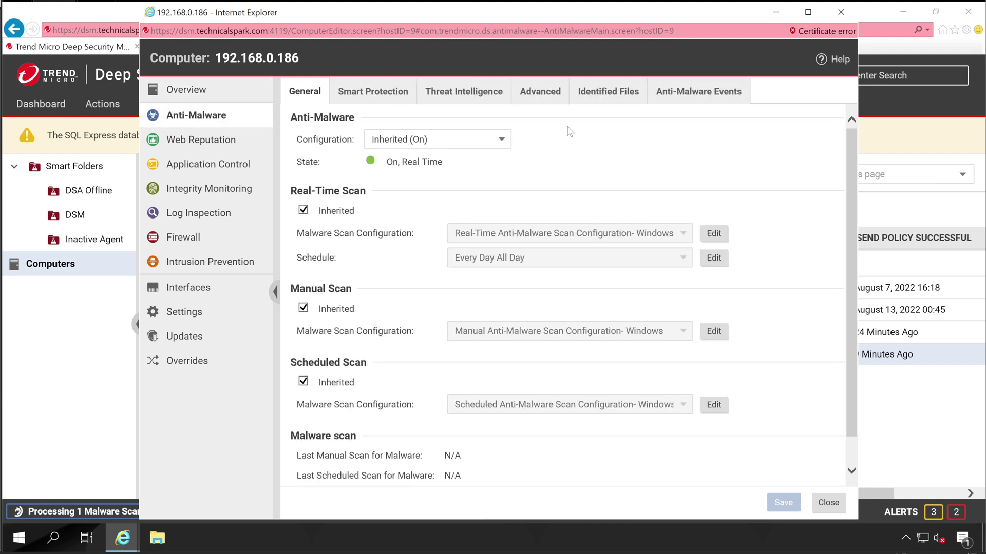
# Show Identified Files and scroll across to see Eicar_test_file quarantined and rated Known Bad.
pyautogui.click(608, 102)
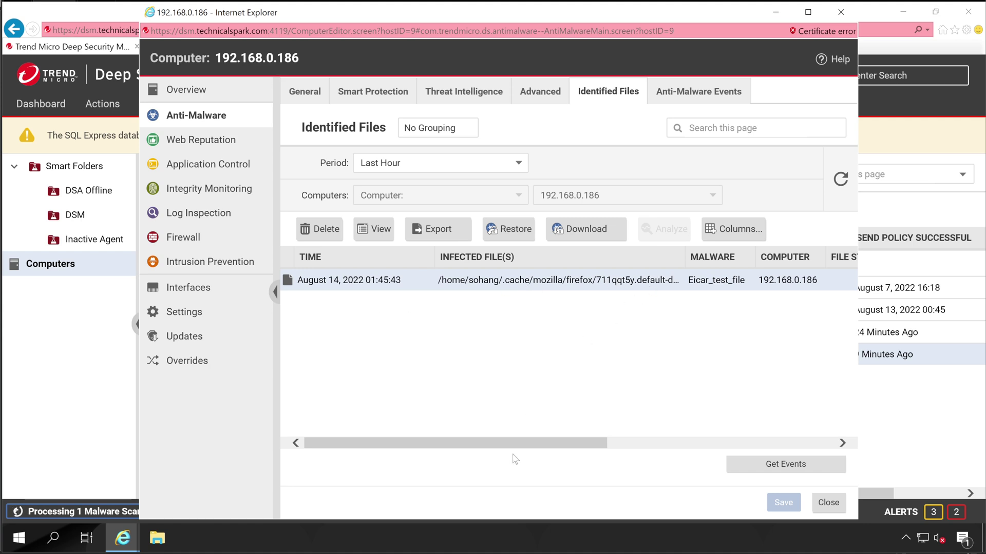
pyautogui.moveTo(514, 443); pyautogui.dragTo(649, 443)
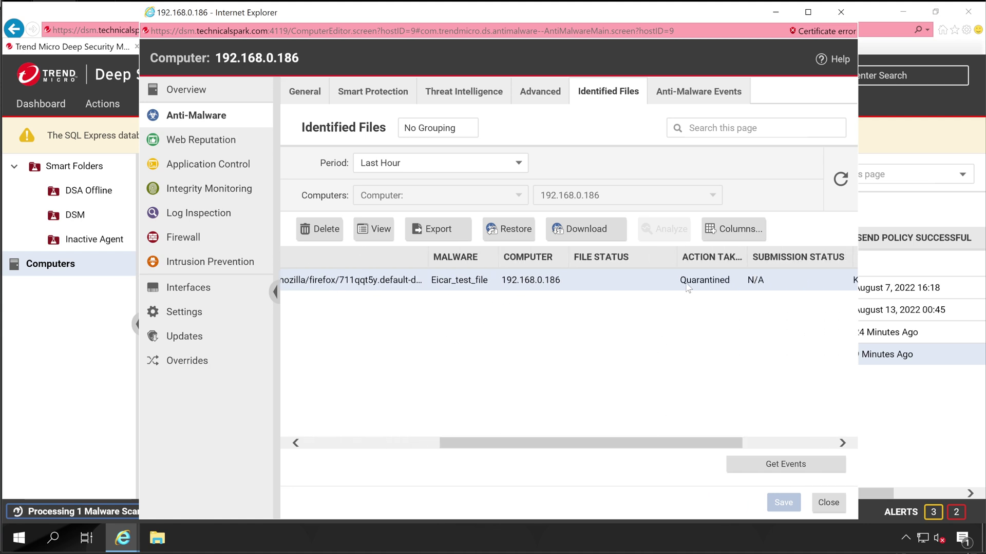
pyautogui.click(775, 441)
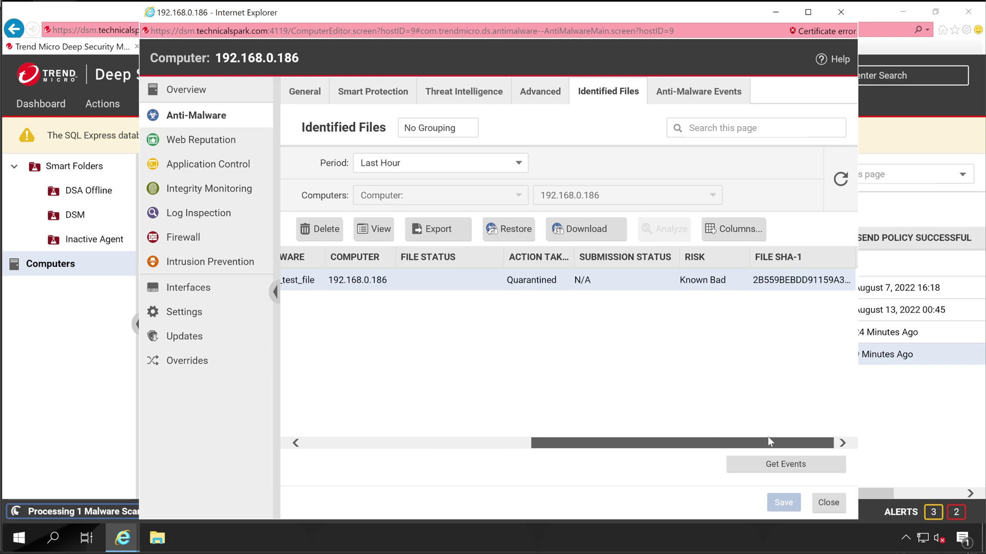
pyautogui.moveTo(770, 441); pyautogui.dragTo(467, 448)
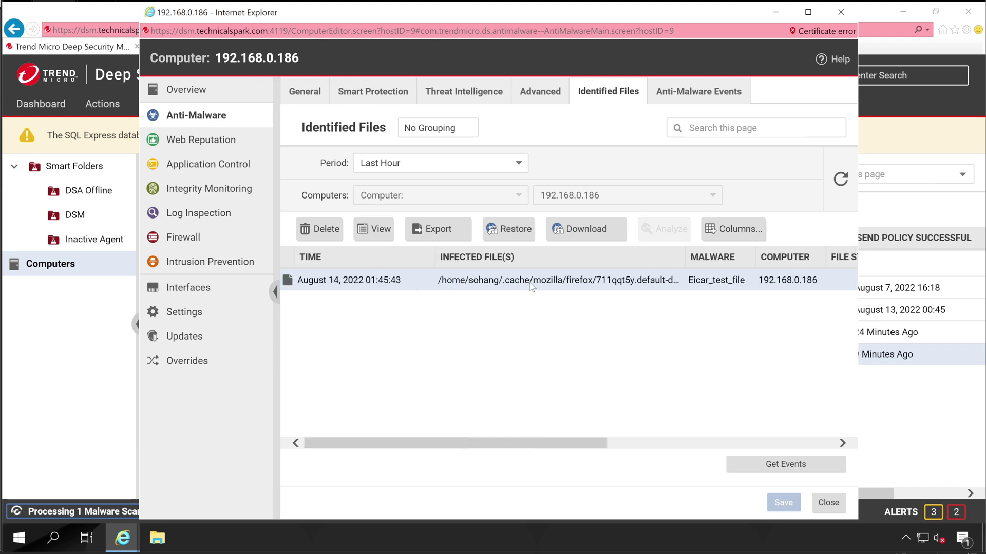
# Request a download of the quarantined Eicar_test_file and check its File Status column.
pyautogui.rightClick(441, 286)
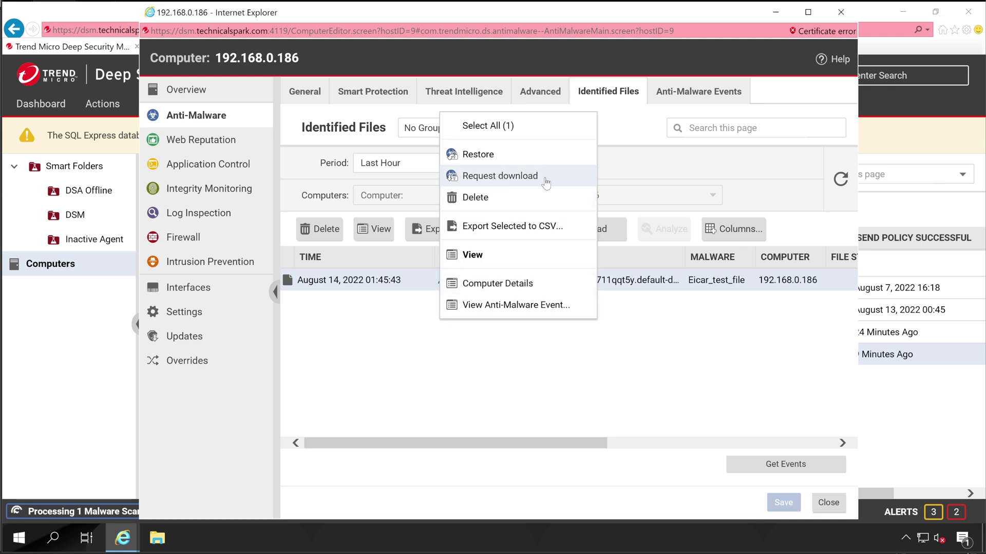
pyautogui.click(377, 290)
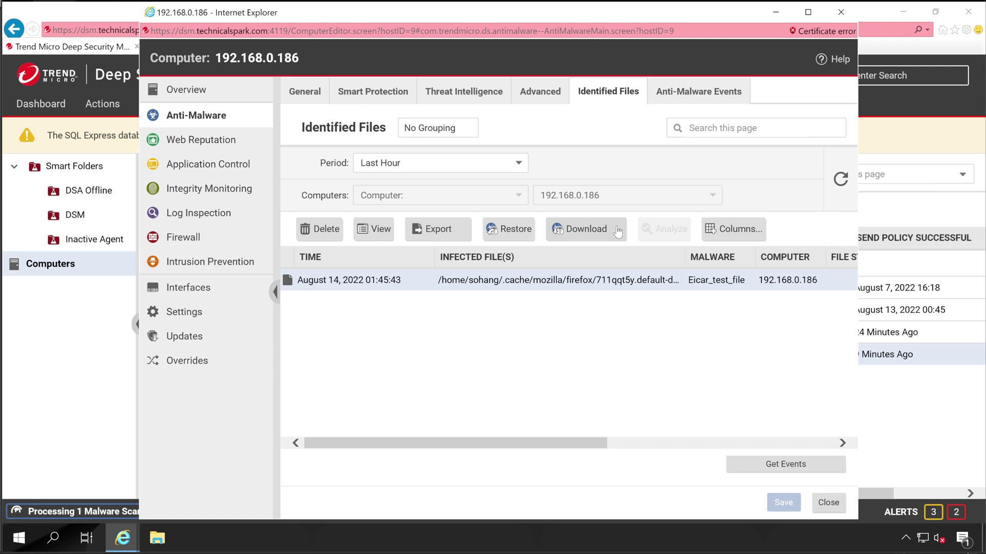
pyautogui.click(587, 235)
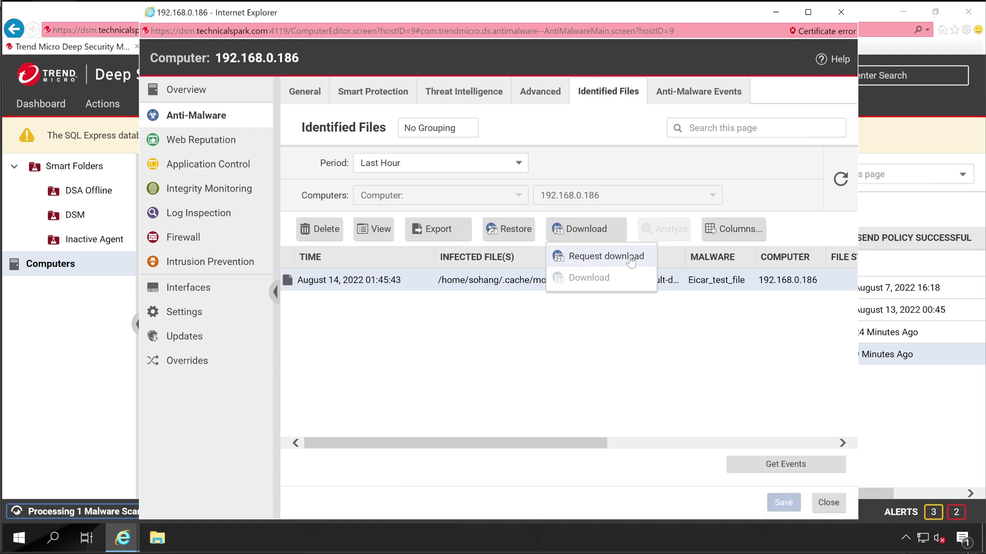
pyautogui.click(604, 257)
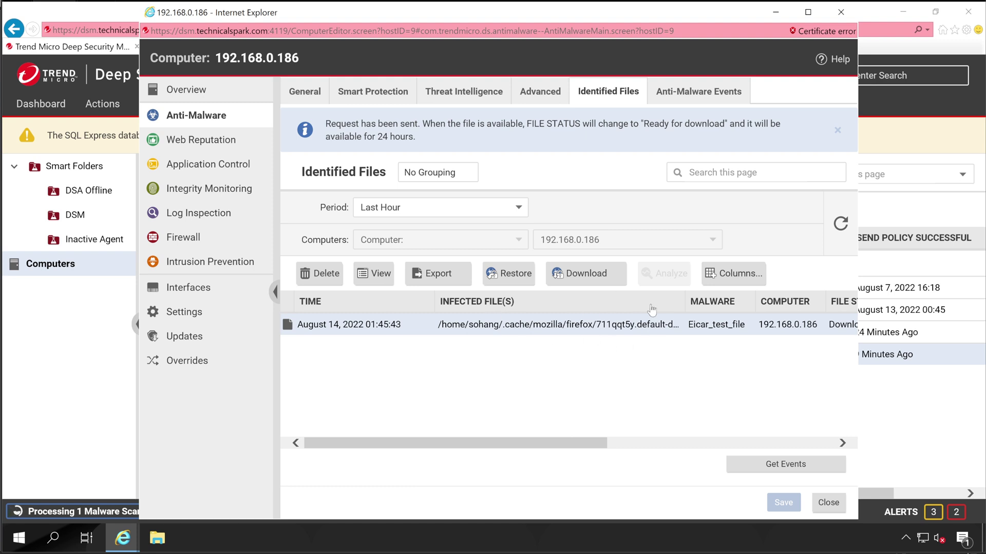
pyautogui.moveTo(565, 446); pyautogui.dragTo(689, 446)
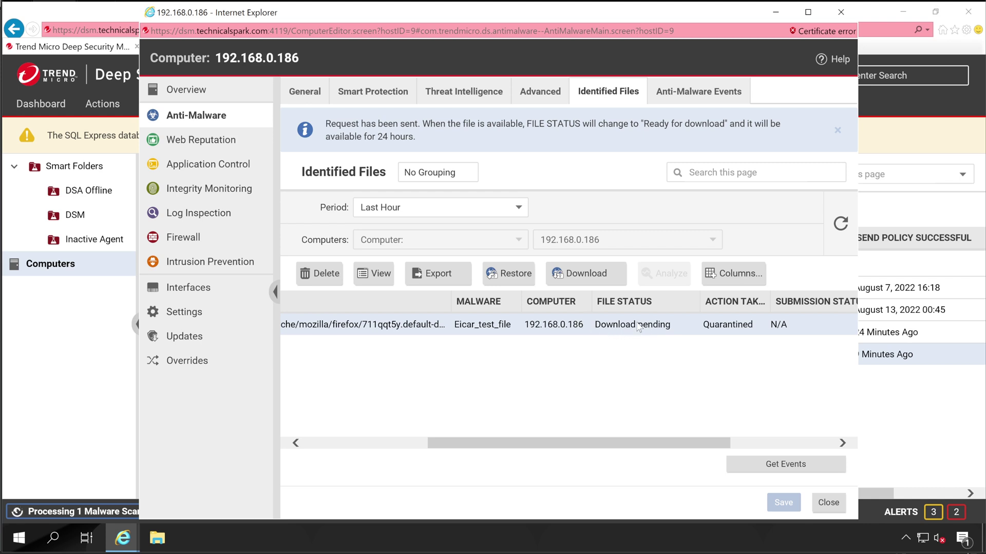
pyautogui.click(594, 284)
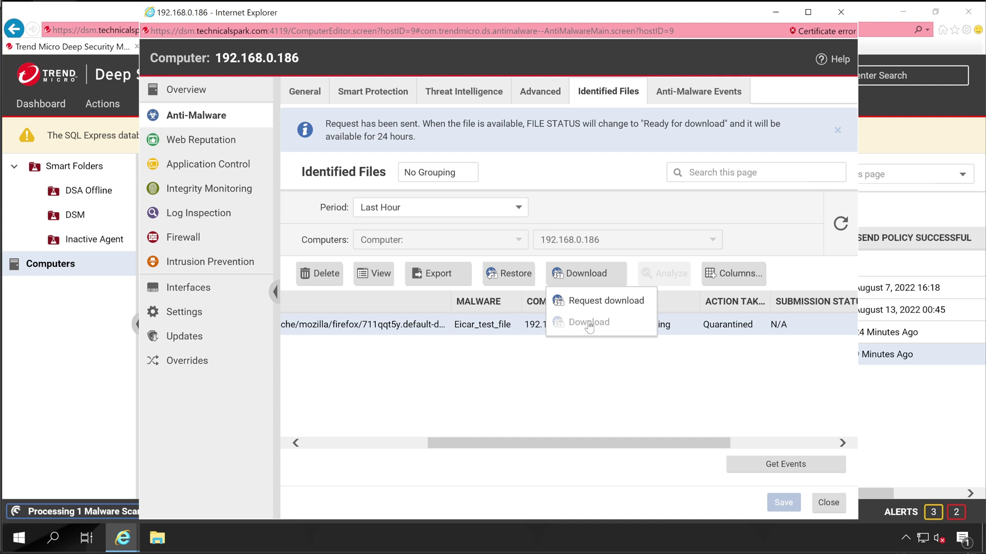
pyautogui.click(378, 445)
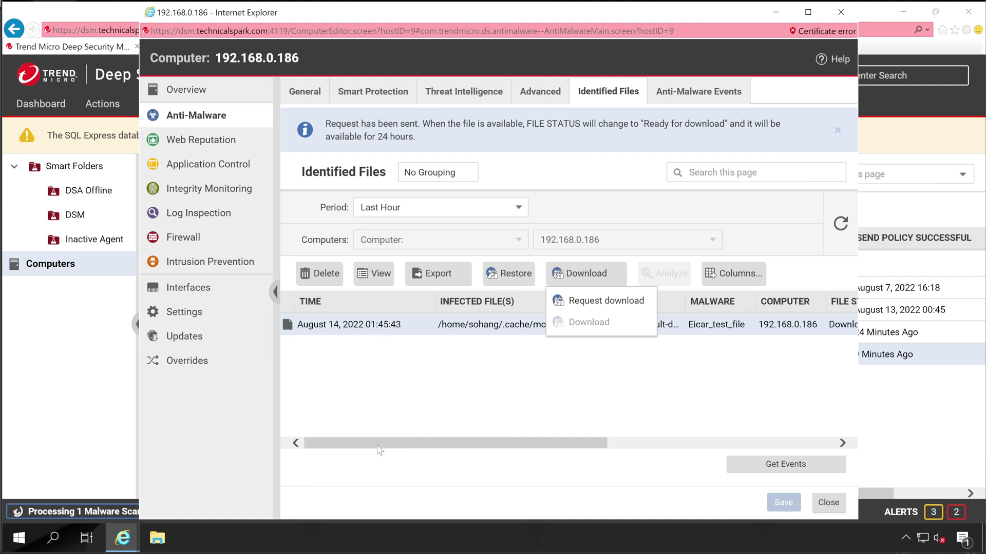
pyautogui.click(384, 389)
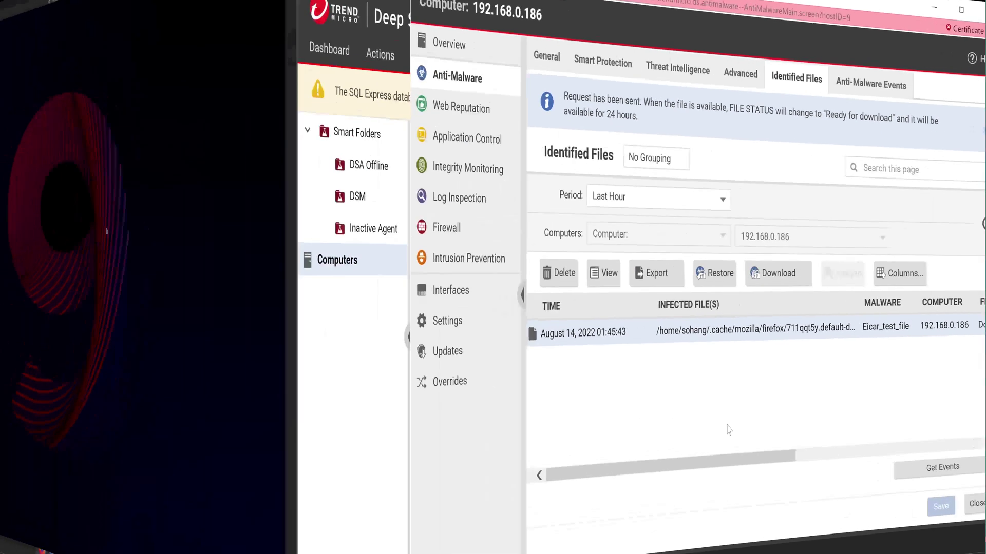
# Open a new terminal window on the RedHat desktop and centre it.
pyautogui.press('super')
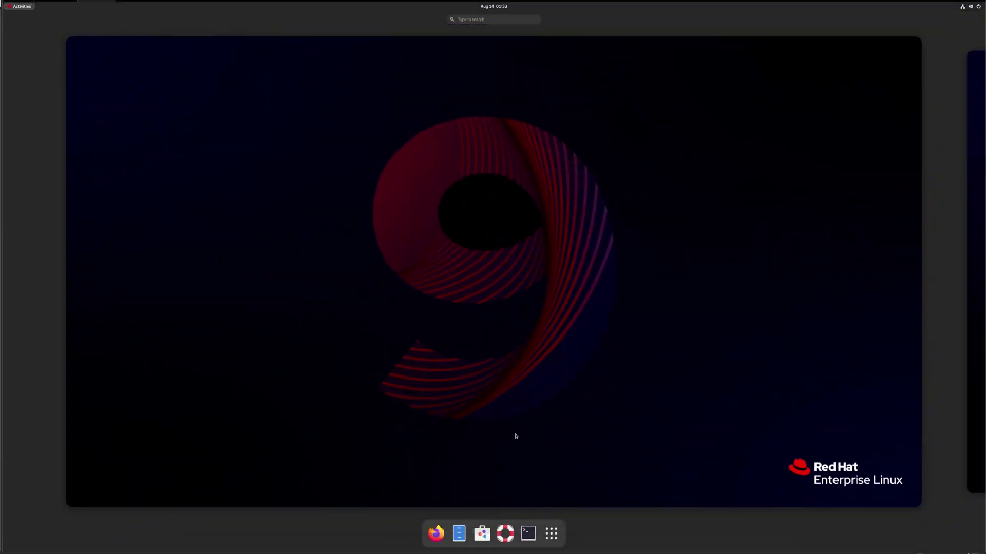
pyautogui.click(528, 534)
pyautogui.moveTo(160, 64); pyautogui.dragTo(477, 166)
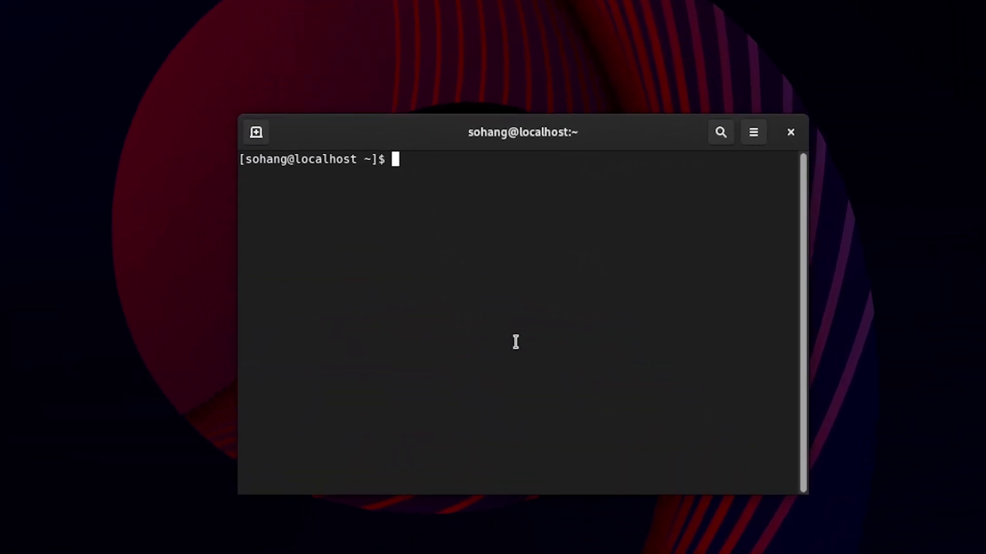
# Switch to root with su and the root password, then begin typing cd /var/opt/ds.
pyautogui.write('su')
pyautogui.press('Return')
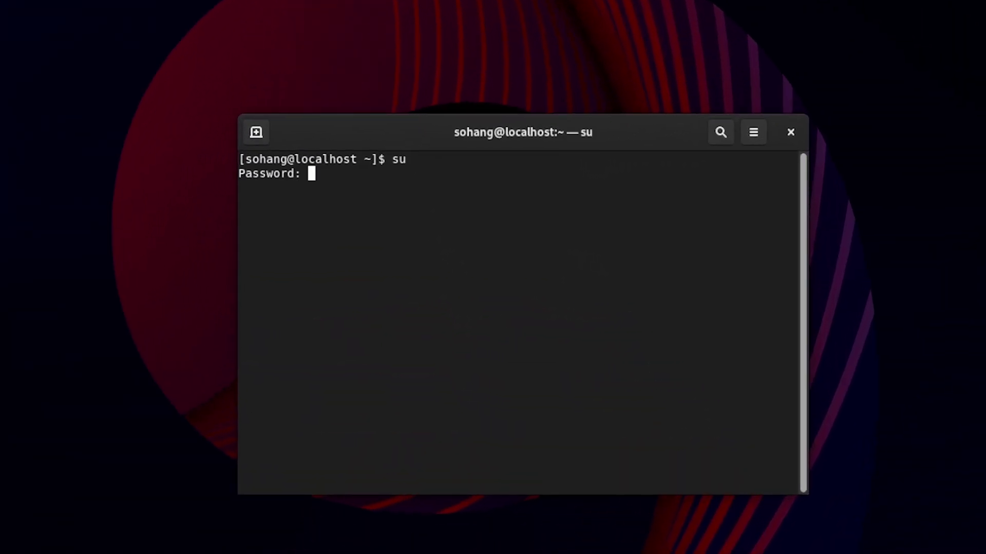
pyautogui.press('Return')
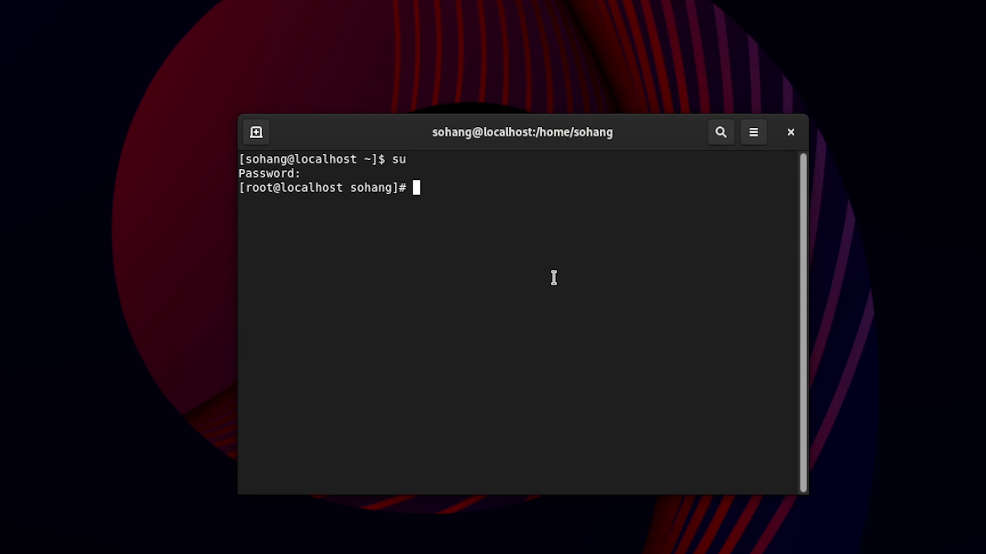
pyautogui.write('cd /var/opt/ds')
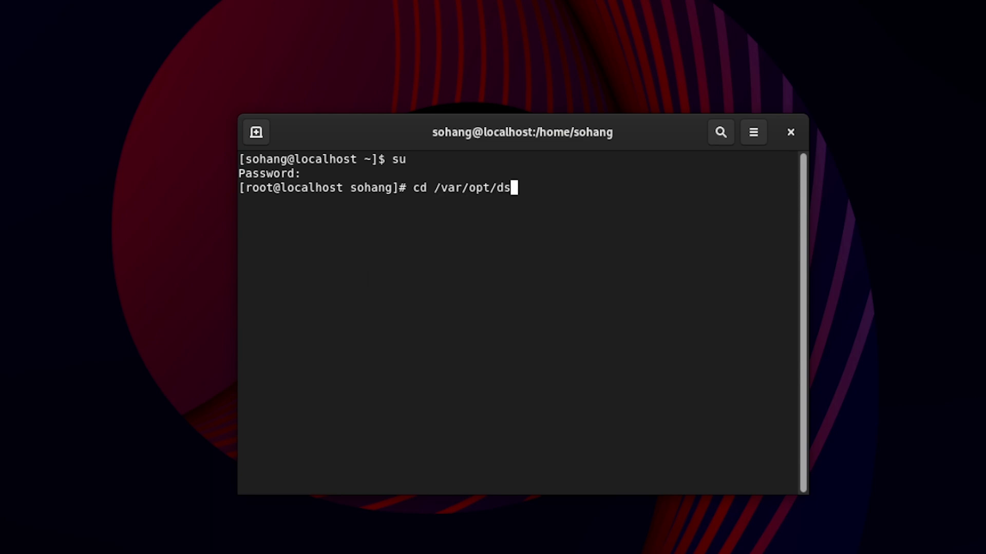
pyautogui.press('Tab')
pyautogui.write('gue')
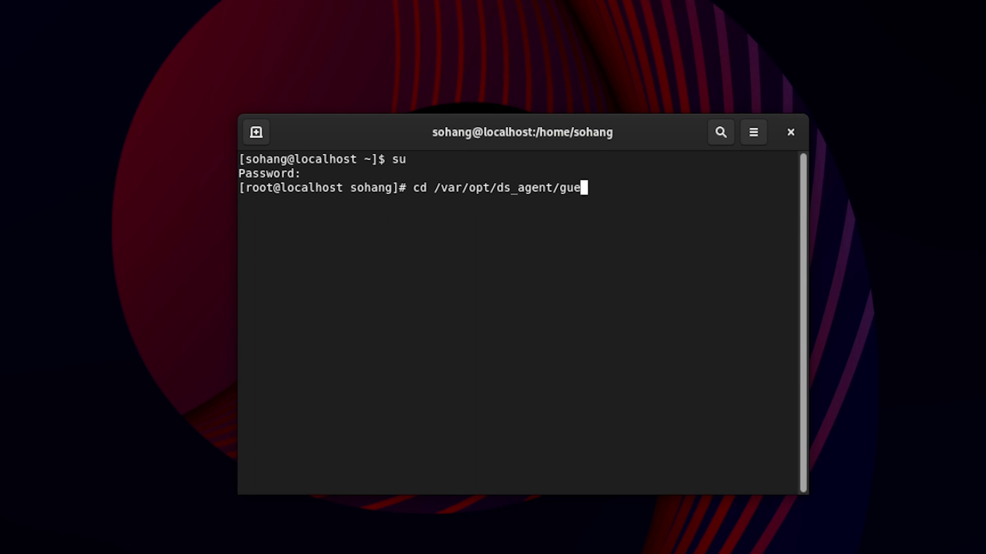
pyautogui.press('Tab')
pyautogui.write('00')
pyautogui.press('Tab')
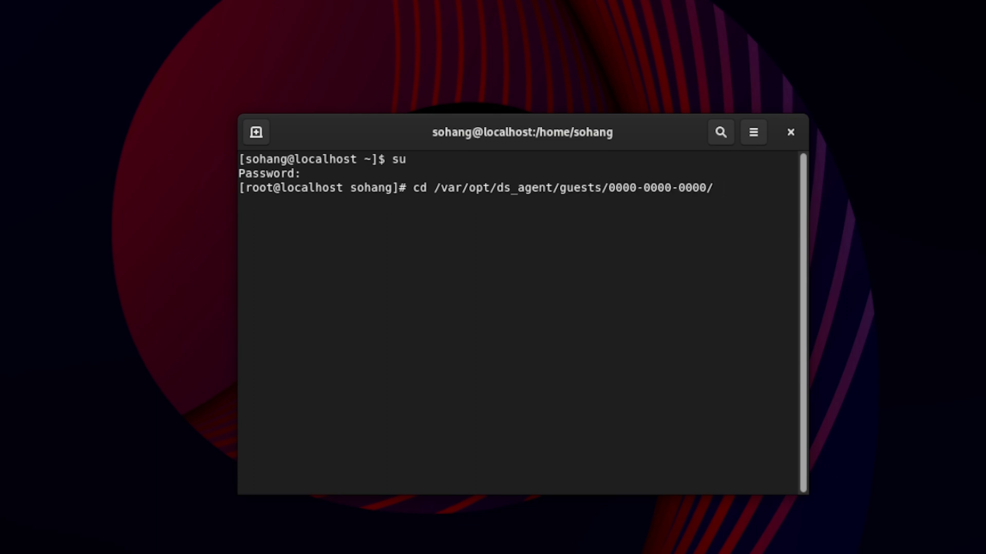
pyautogui.write('q')
pyautogui.press('Tab')
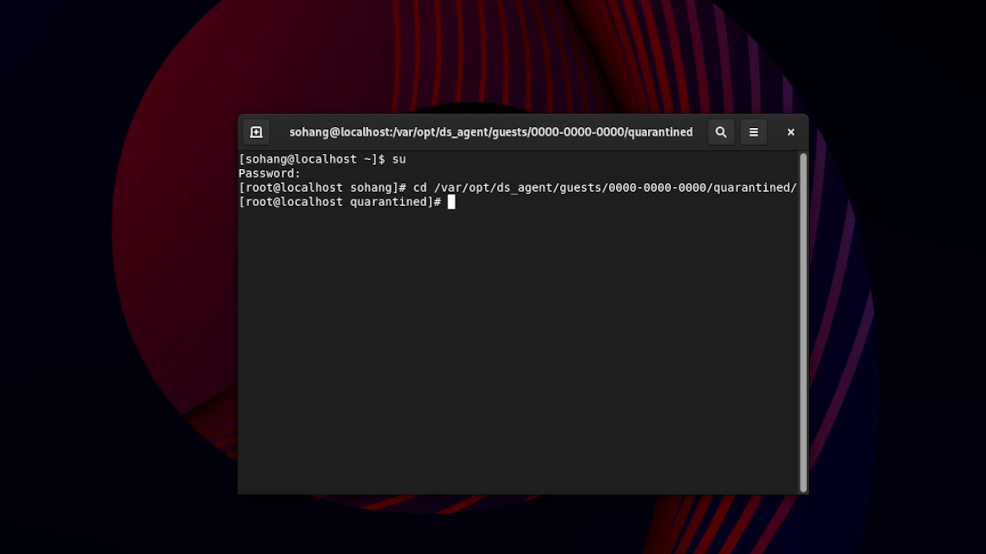
# Run ls and ll to show vv5gh9.qtn, 9366 bytes, with its owner and date.
pyautogui.write('ls')
pyautogui.press('Return')
pyautogui.write('ll')
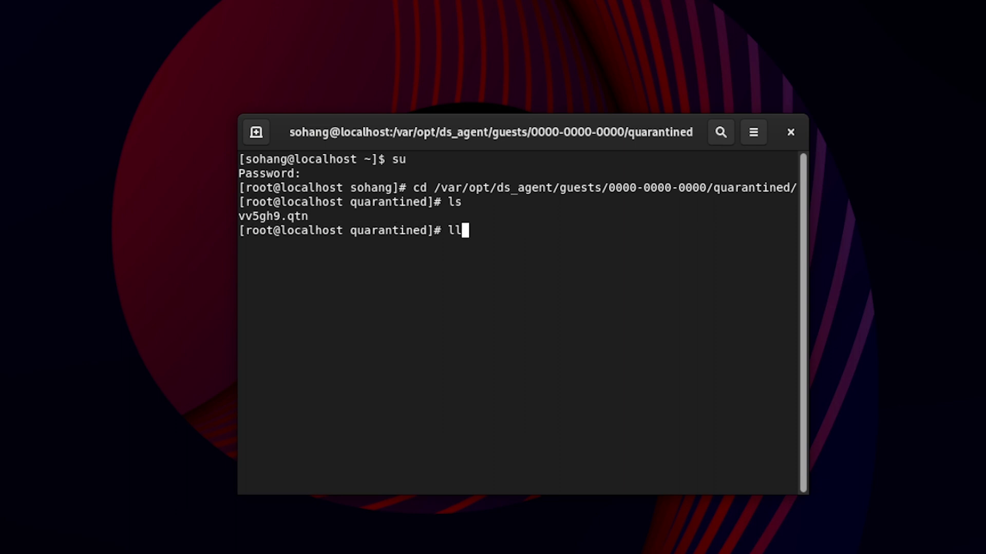
pyautogui.press('Return')
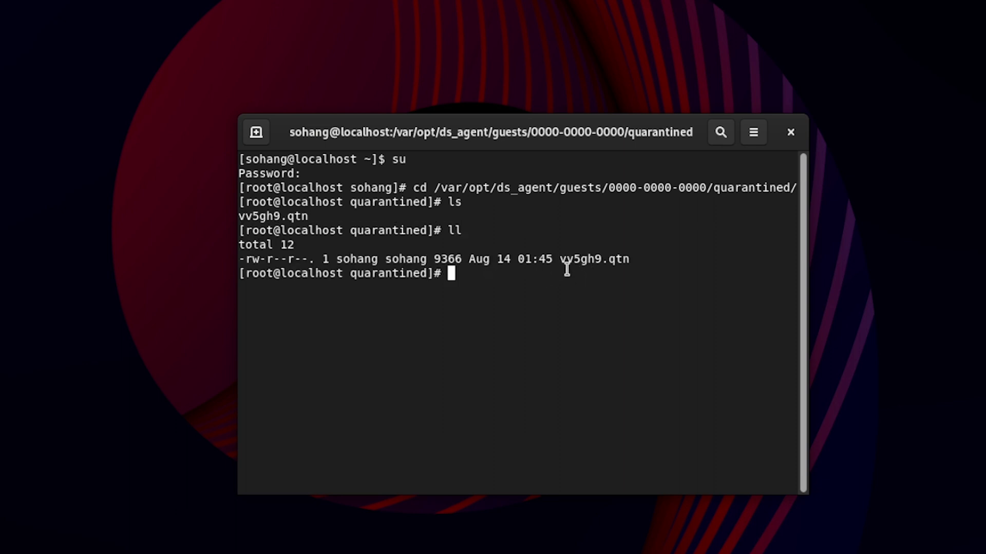
pyautogui.moveTo(564, 259); pyautogui.dragTo(641, 262)
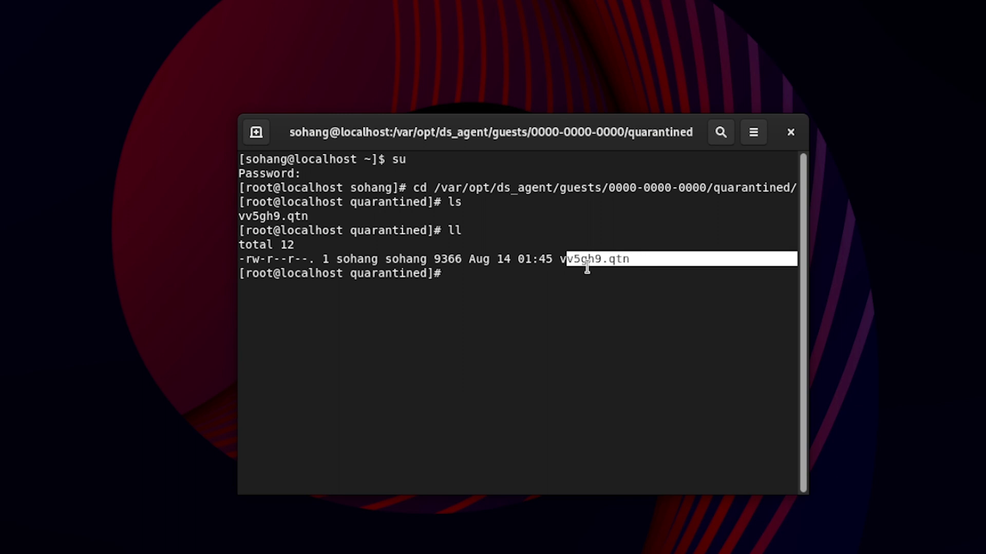
pyautogui.click(618, 263)
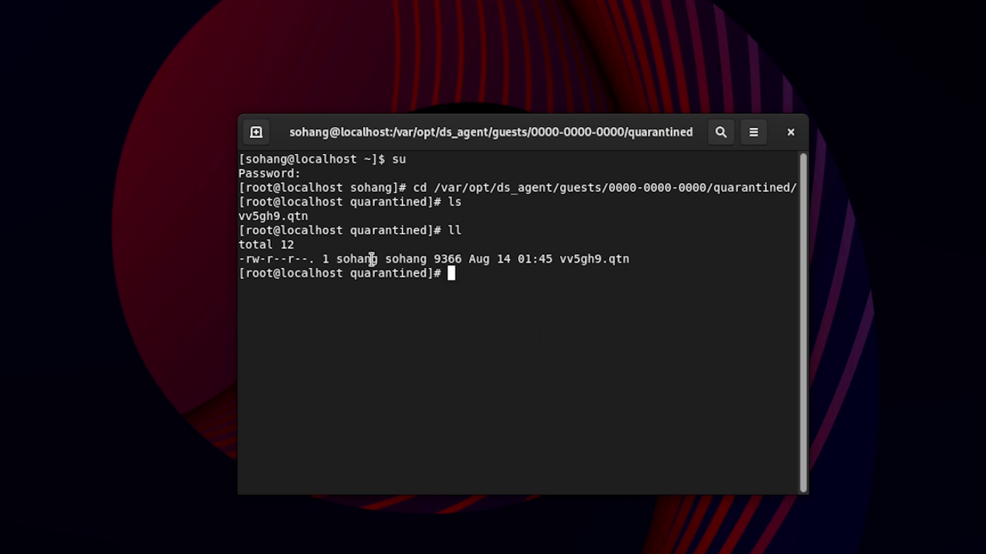
pyautogui.moveTo(358, 259); pyautogui.dragTo(661, 259)
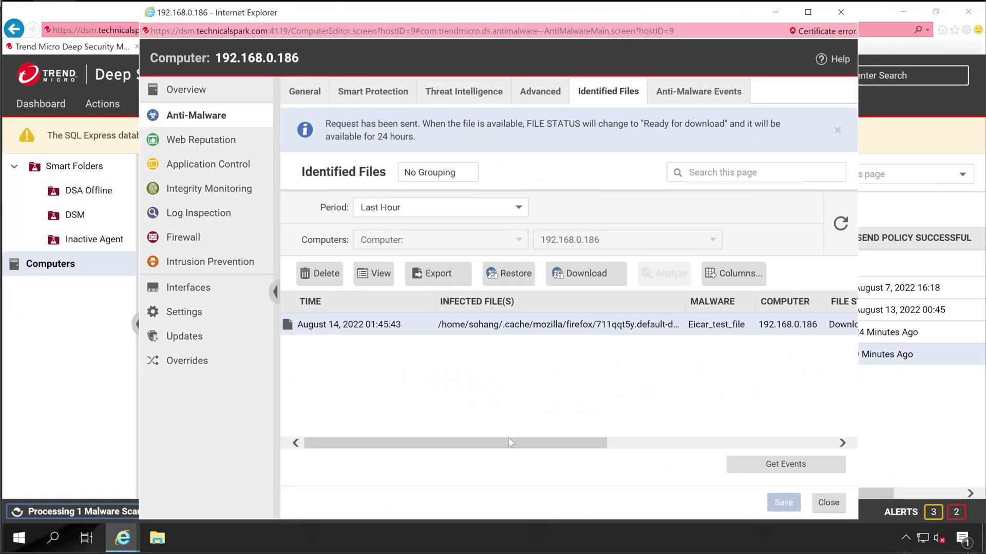
pyautogui.moveTo(513, 443); pyautogui.dragTo(670, 442)
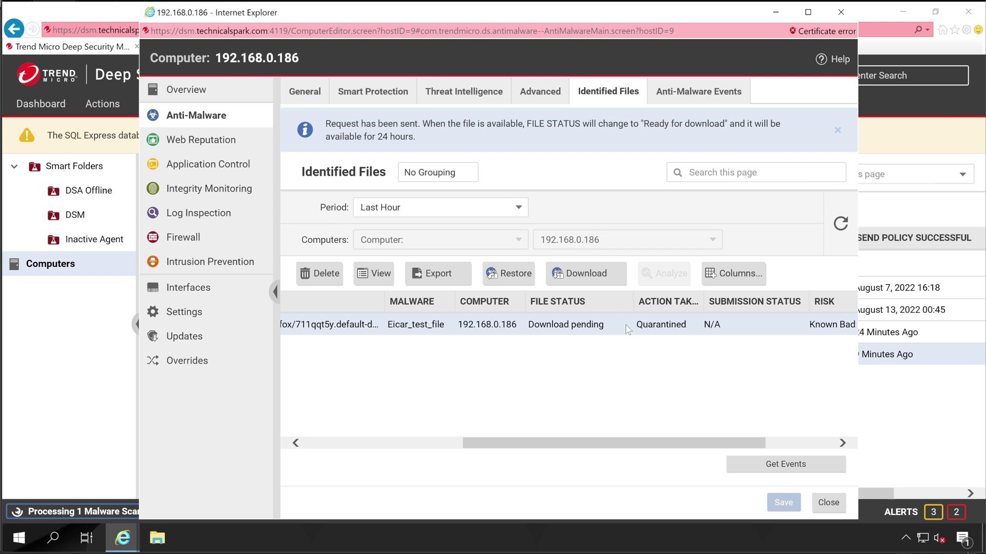
pyautogui.click(448, 444)
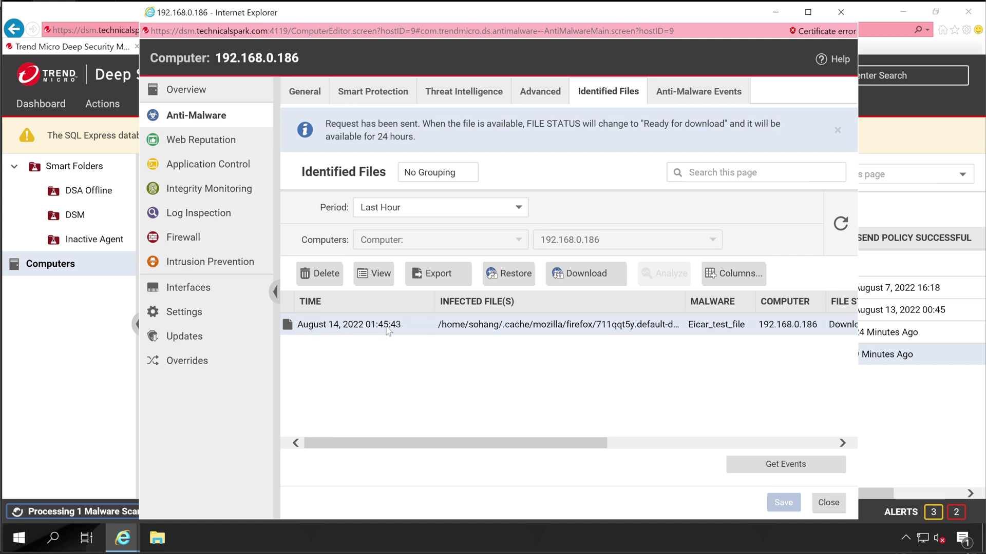
# Restore Eicar_test_file through the Identified File Wizard, then close the wizard and the computer editor.
pyautogui.click(516, 273)
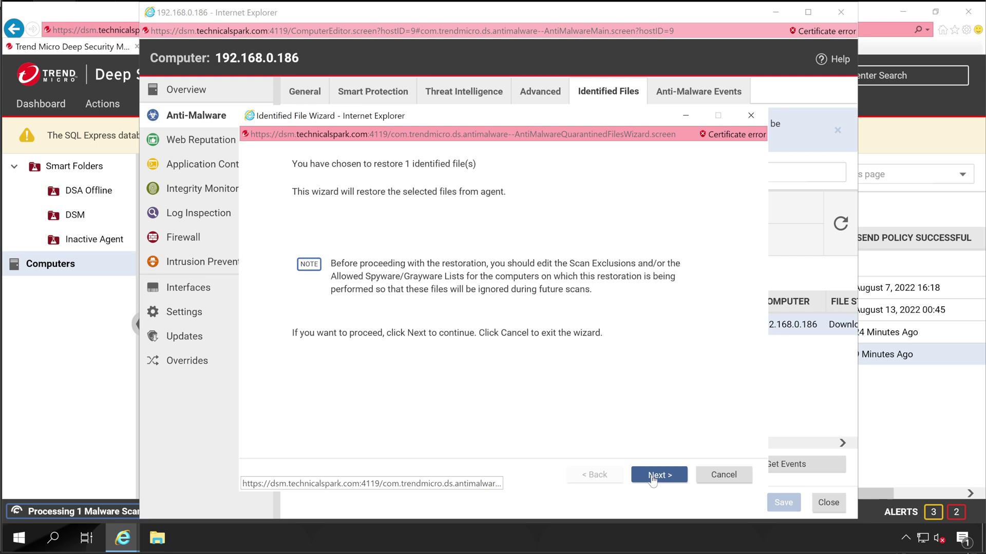
pyautogui.click(653, 479)
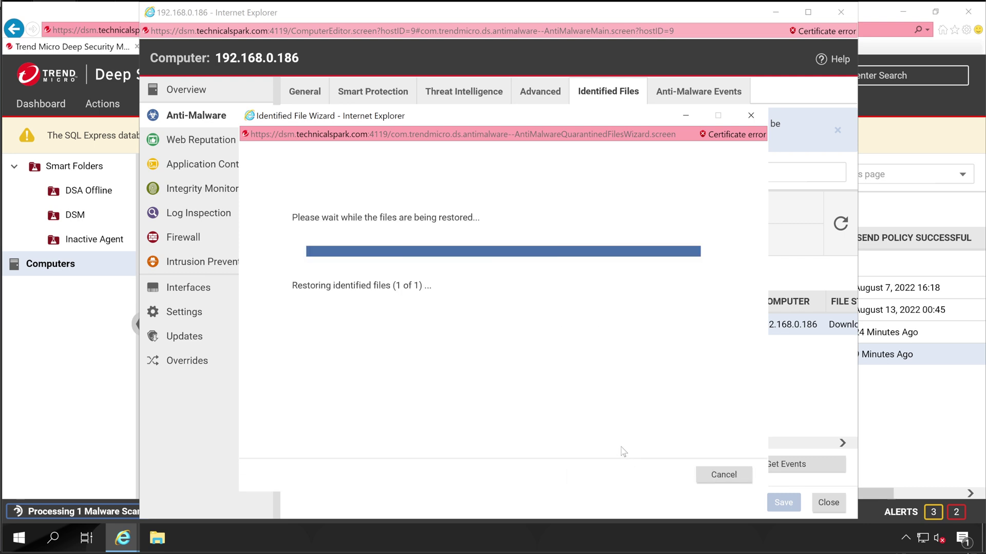
pyautogui.moveTo(313, 208); pyautogui.dragTo(482, 210)
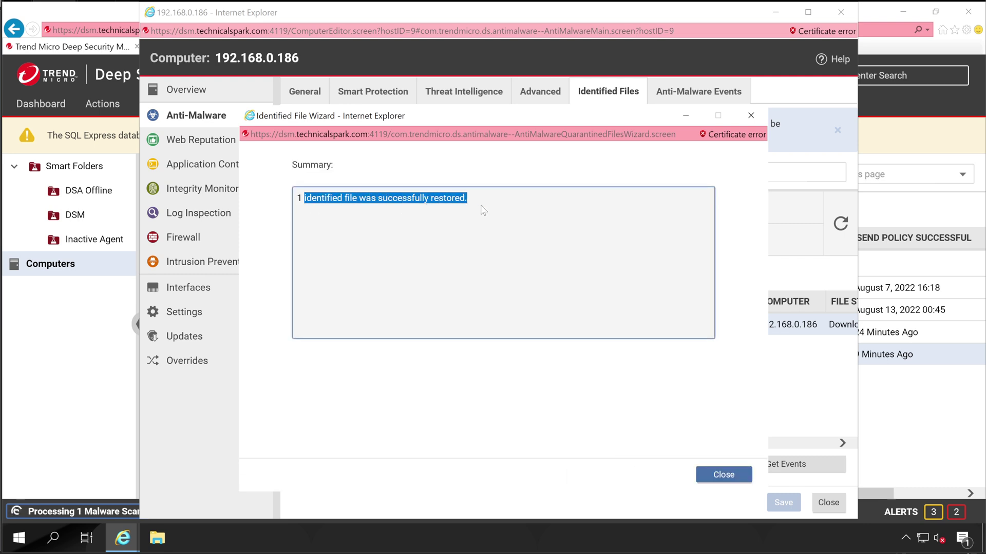
pyautogui.click(712, 477)
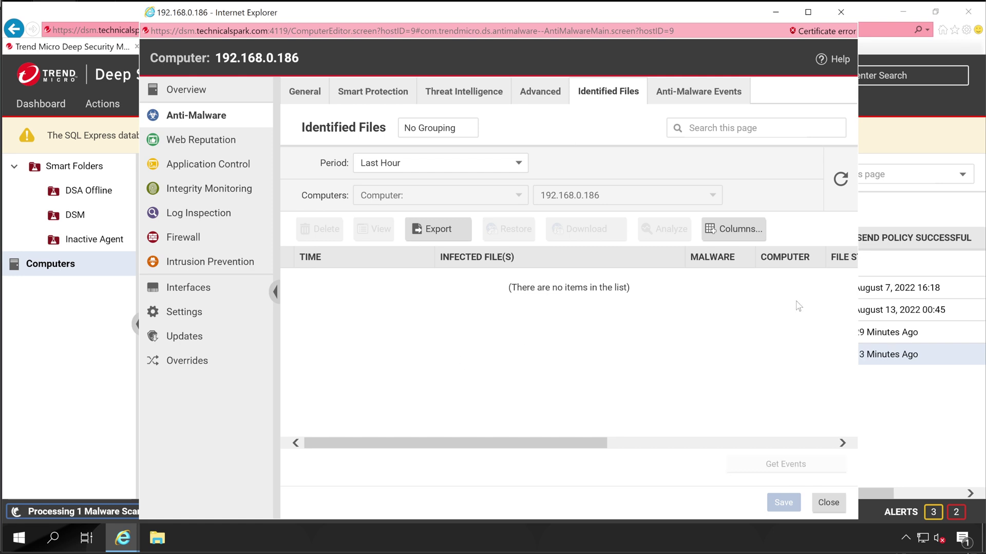
pyautogui.click(828, 502)
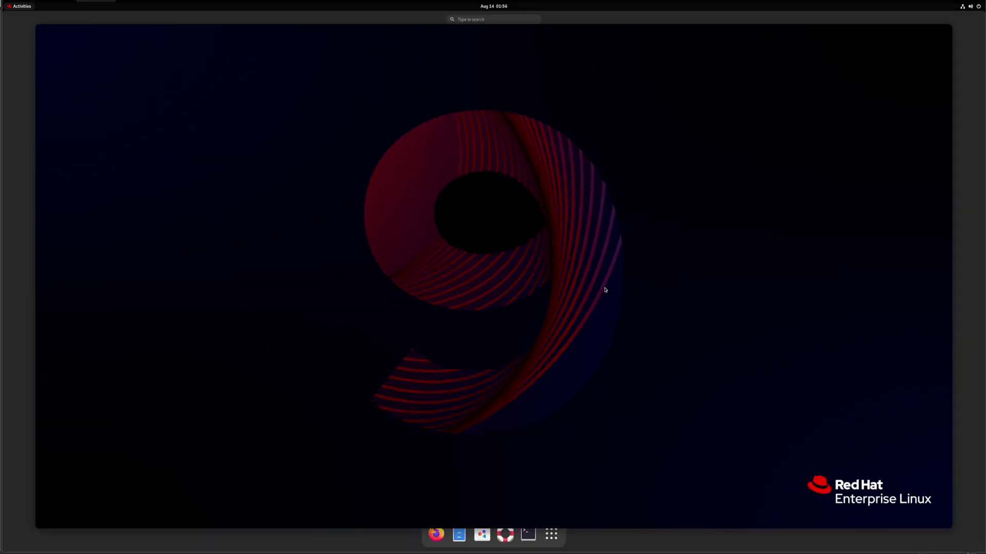
pyautogui.click(528, 534)
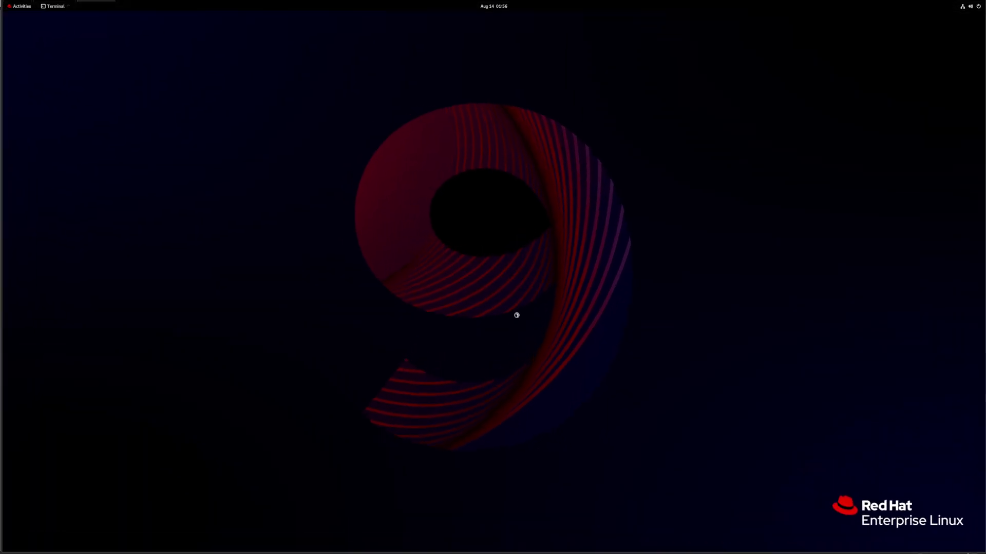
pyautogui.moveTo(216, 64); pyautogui.dragTo(533, 233)
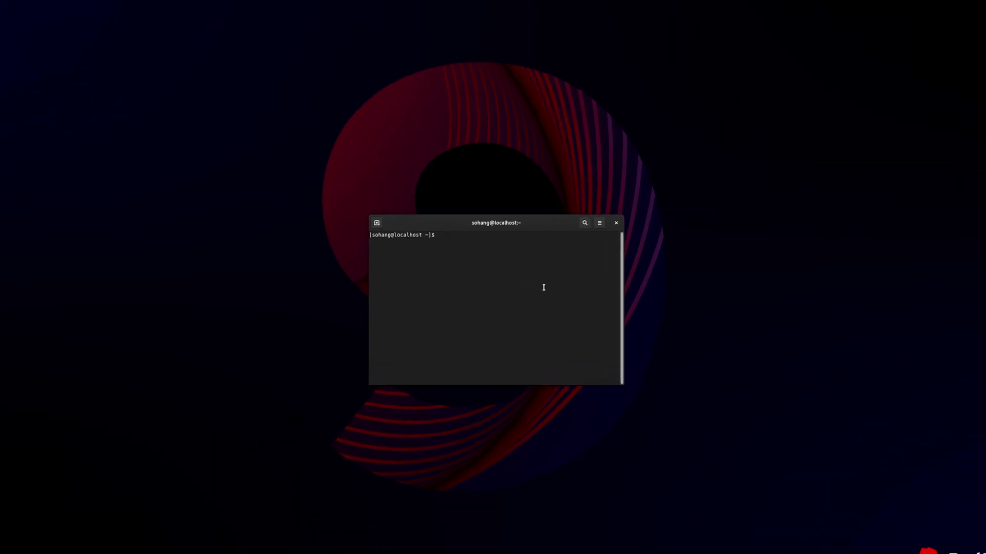
pyautogui.write('su')
pyautogui.press('Return')
pyautogui.press('Return')
pyautogui.write('cd /var/opt/')
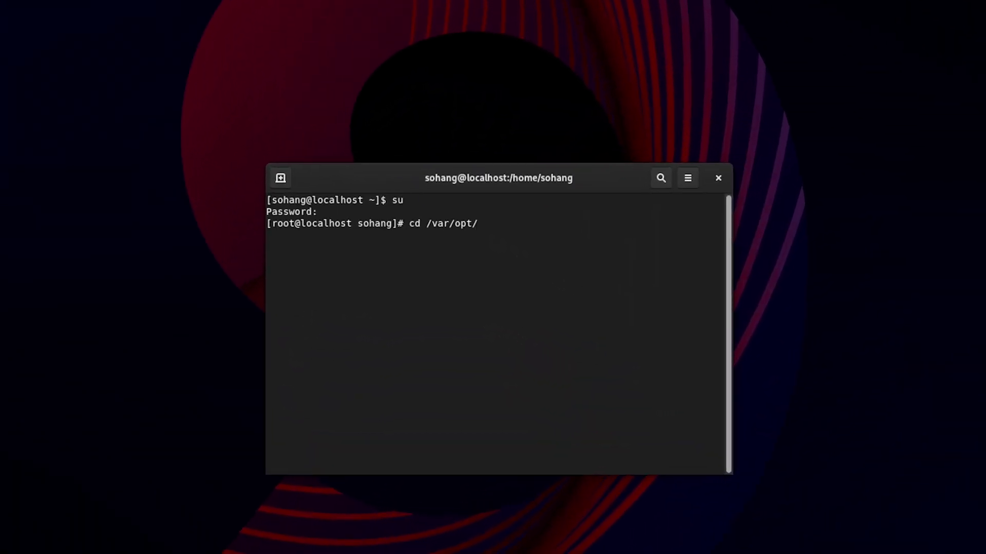
pyautogui.write('ds_agent/guests/0000-0000-0000/quarantined/')
# Run ls in the quarantined folder and confirm it returns nothing.
pyautogui.press('Return')
pyautogui.write('ls')
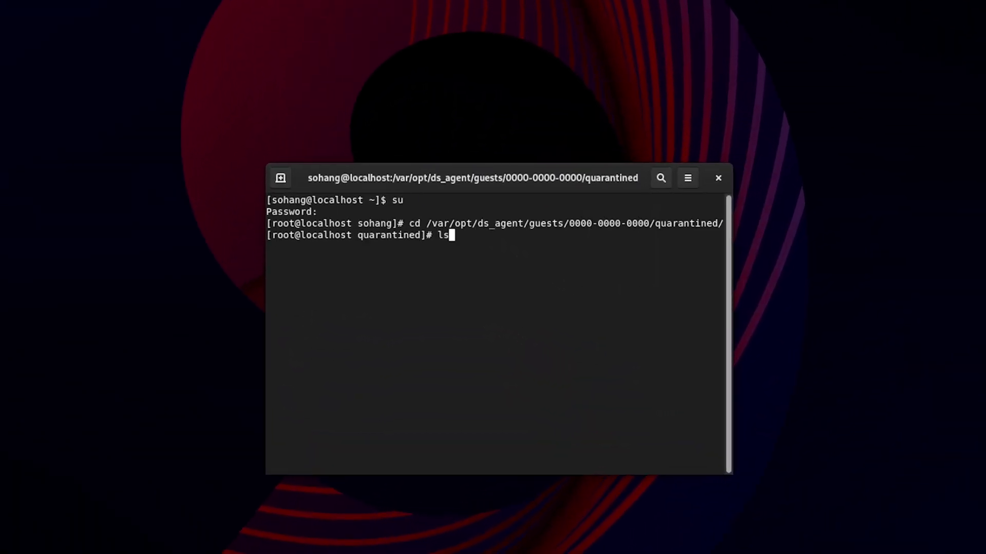
pyautogui.press('Return')
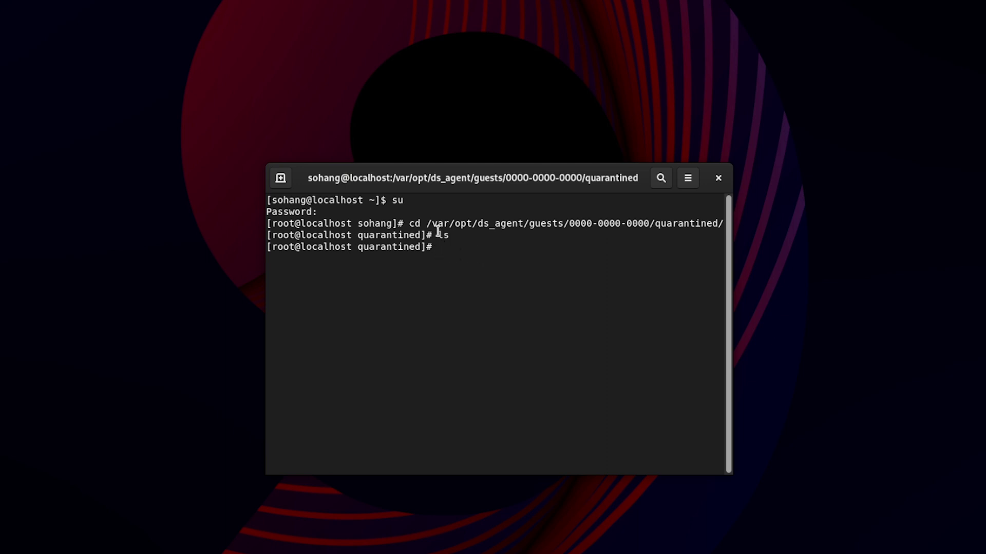
pyautogui.moveTo(439, 235); pyautogui.dragTo(513, 241)
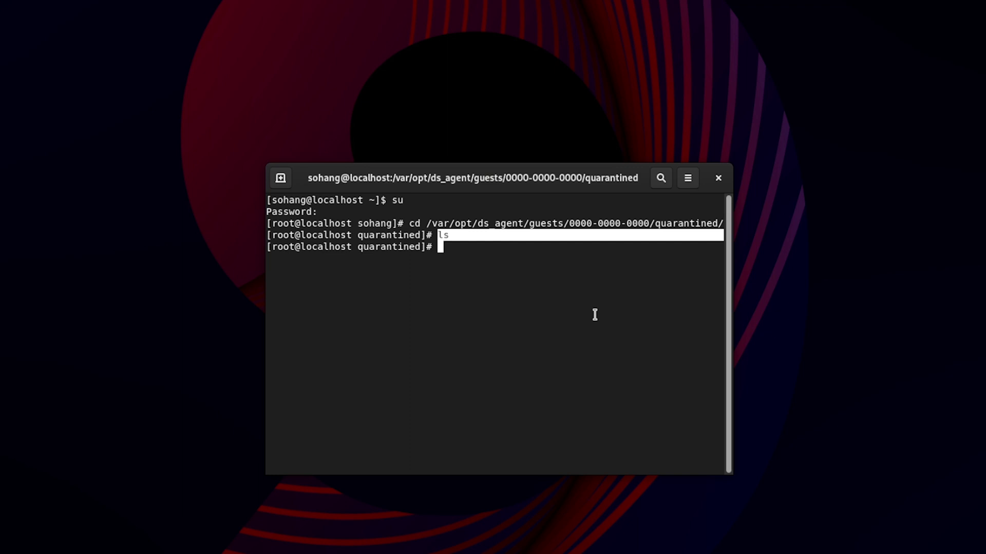
pyautogui.click(569, 304)
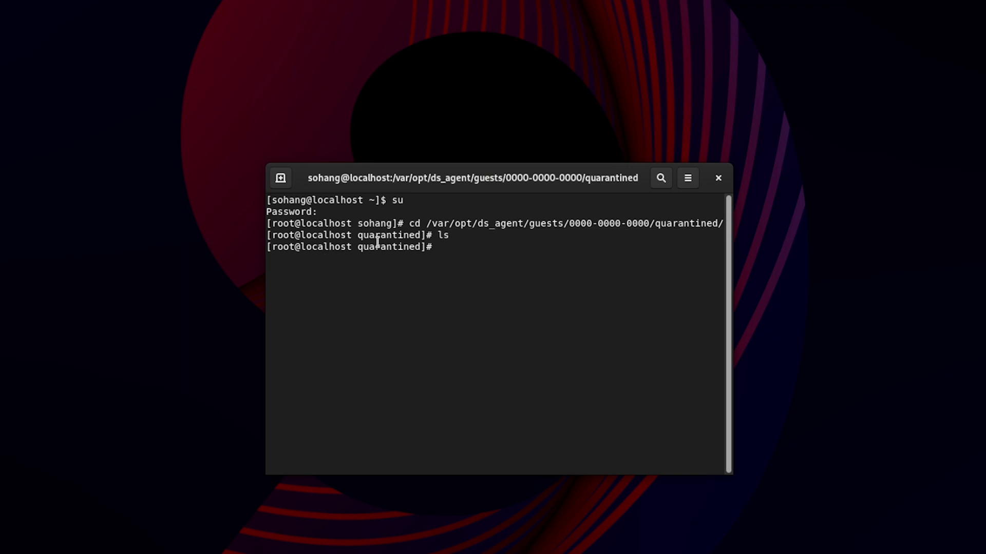
pyautogui.moveTo(368, 247); pyautogui.dragTo(591, 222)
pyautogui.click(570, 290)
# Run ll to confirm total 0, then close the terminal window.
pyautogui.write('ll')
pyautogui.press('Return')
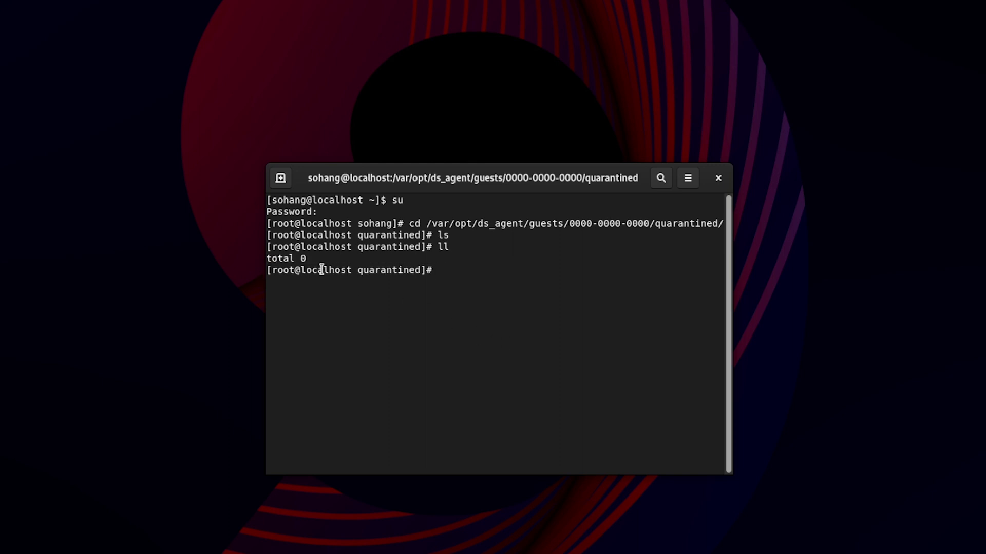
pyautogui.moveTo(328, 269); pyautogui.dragTo(232, 263)
pyautogui.click(446, 339)
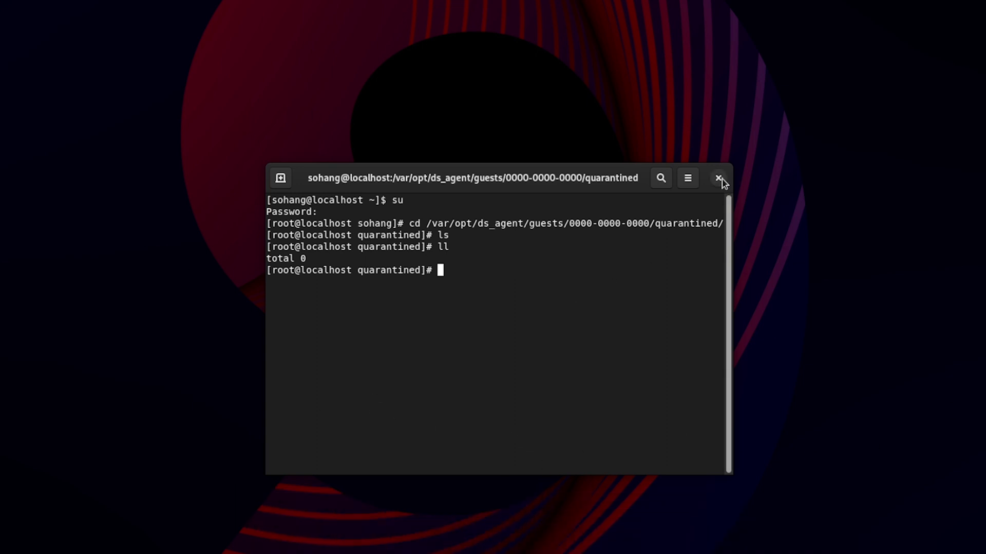
pyautogui.click(719, 179)
pyautogui.click(632, 342)
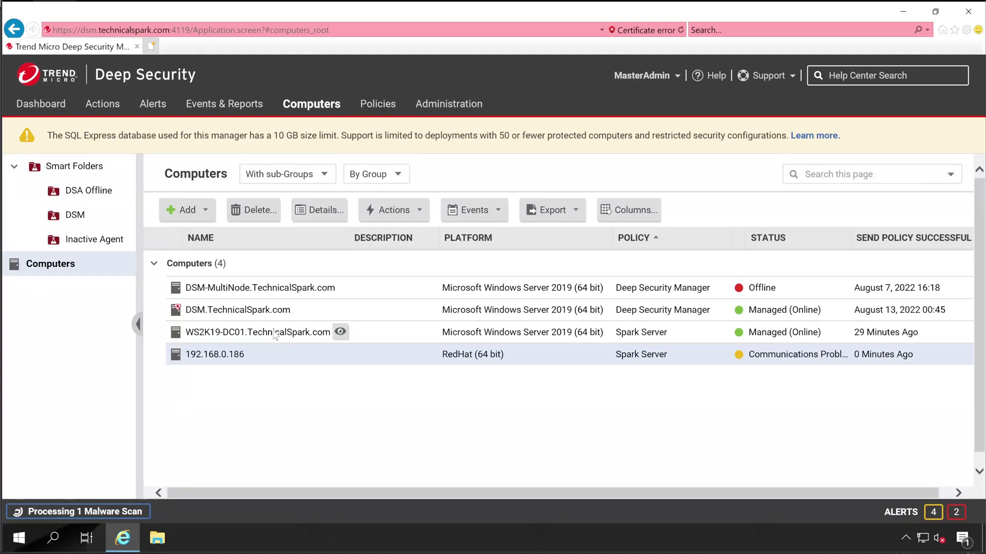
# Open WS2K19-DC01's Anti-Malware Identified Files and scroll to the quarantined Eicar_test_file's status columns.
pyautogui.click(267, 334)
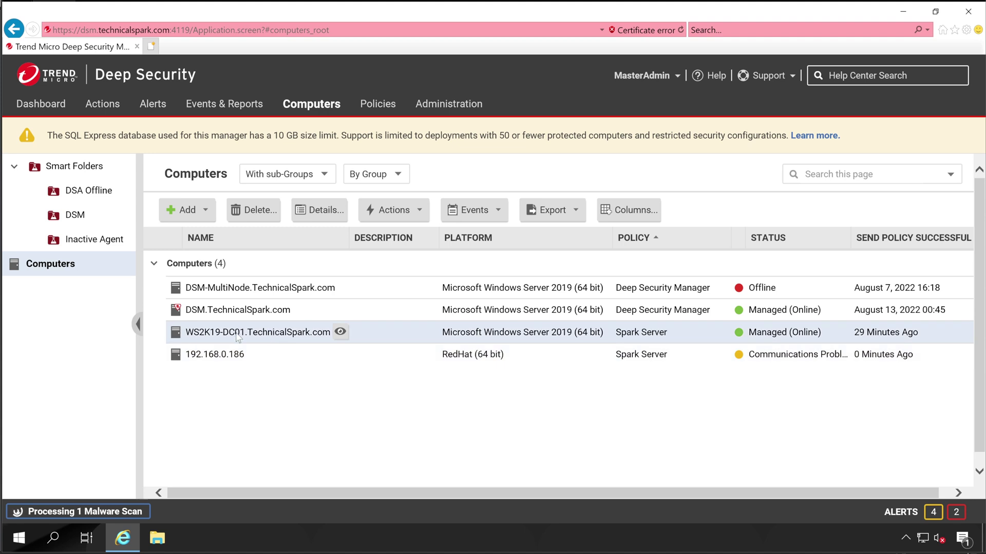
pyautogui.doubleClick(238, 338)
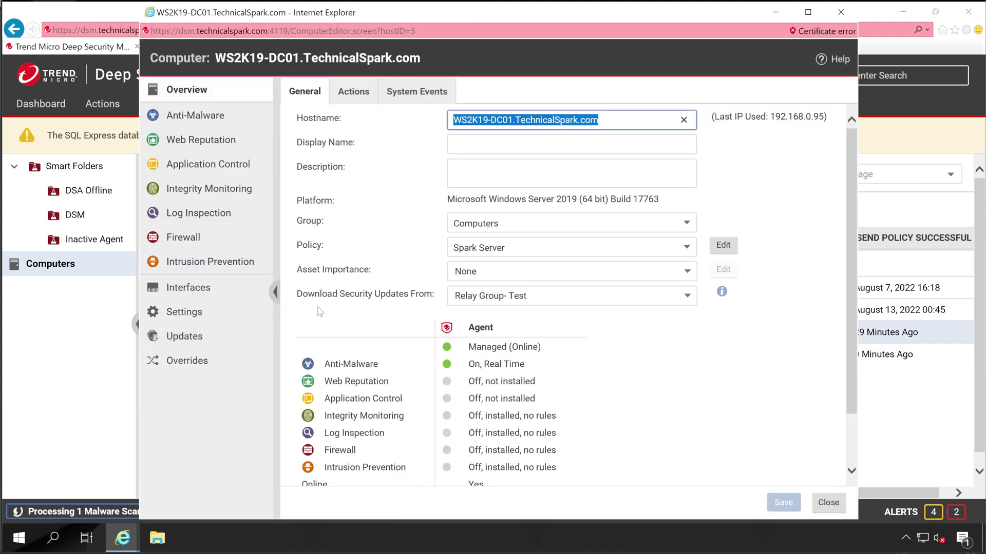
pyautogui.click(206, 118)
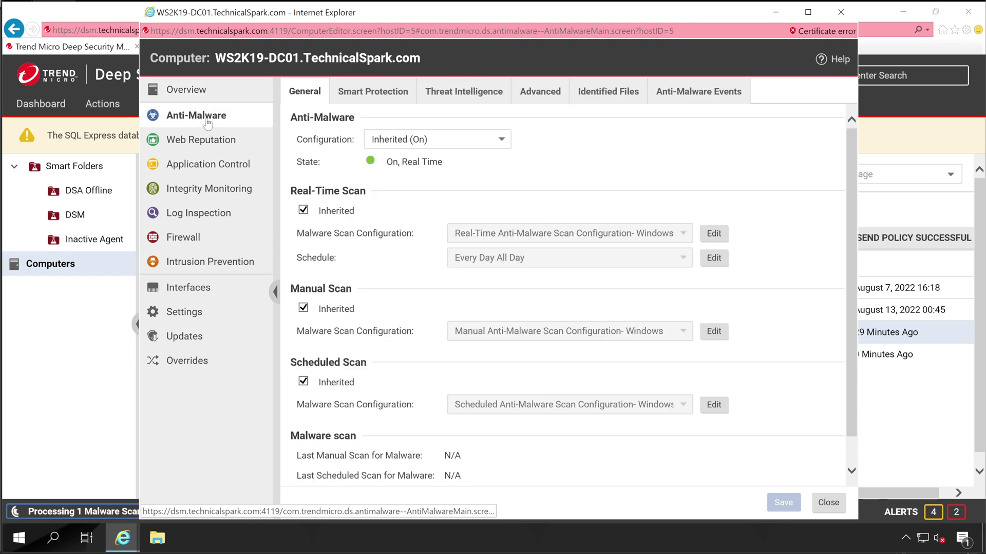
pyautogui.click(616, 93)
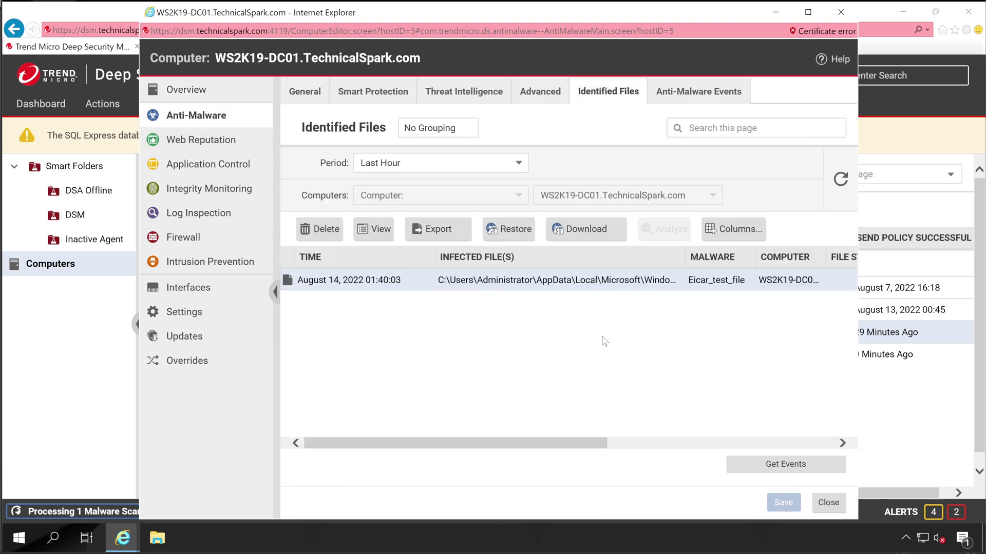
pyautogui.click(623, 444)
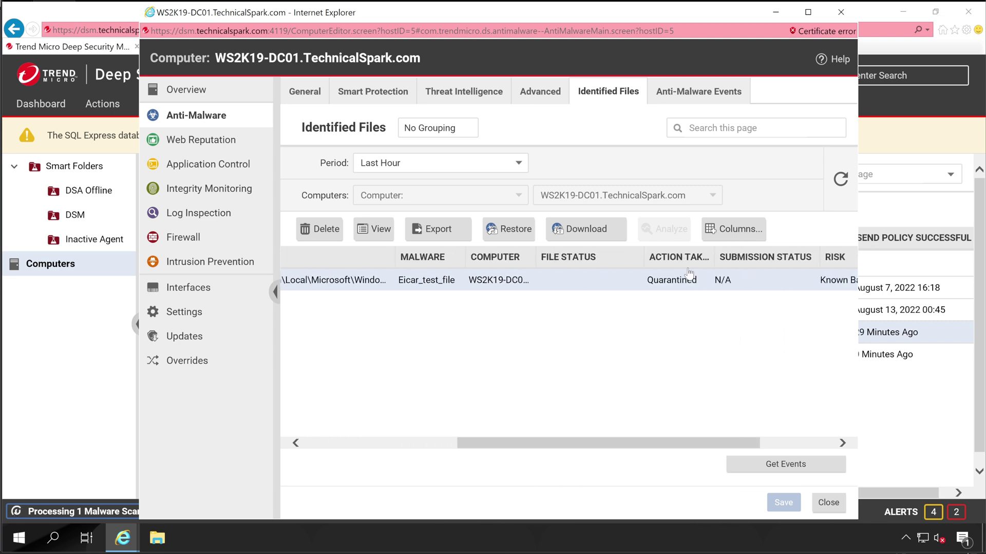
pyautogui.moveTo(589, 443); pyautogui.dragTo(436, 443)
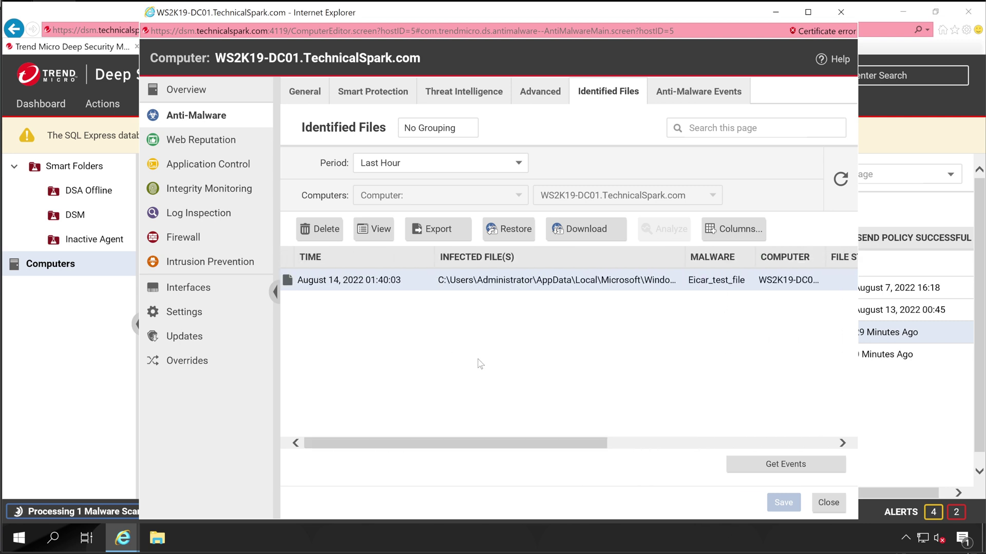
# Request a download of the quarantined Eicar_test_file and scroll the table to check its File Status.
pyautogui.rightClick(505, 284)
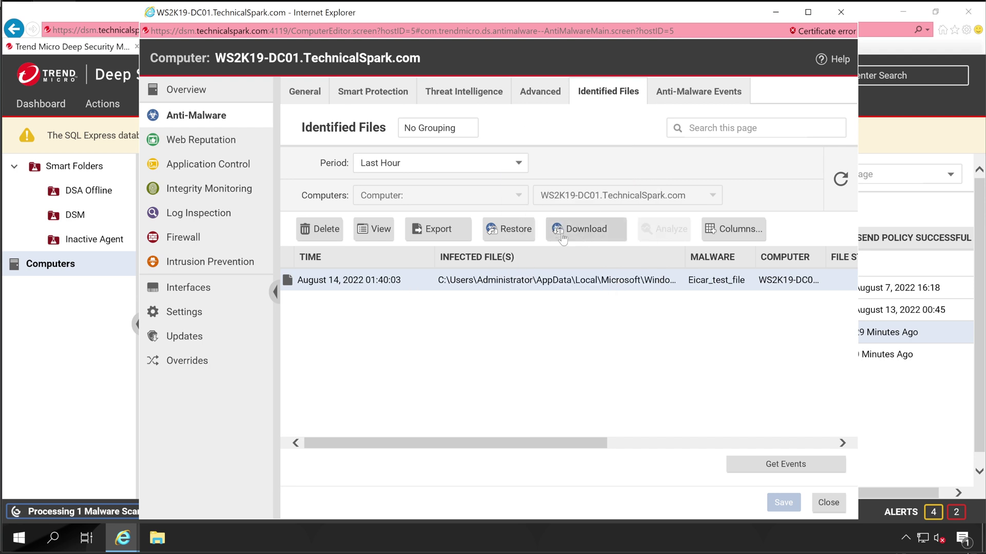
pyautogui.click(586, 232)
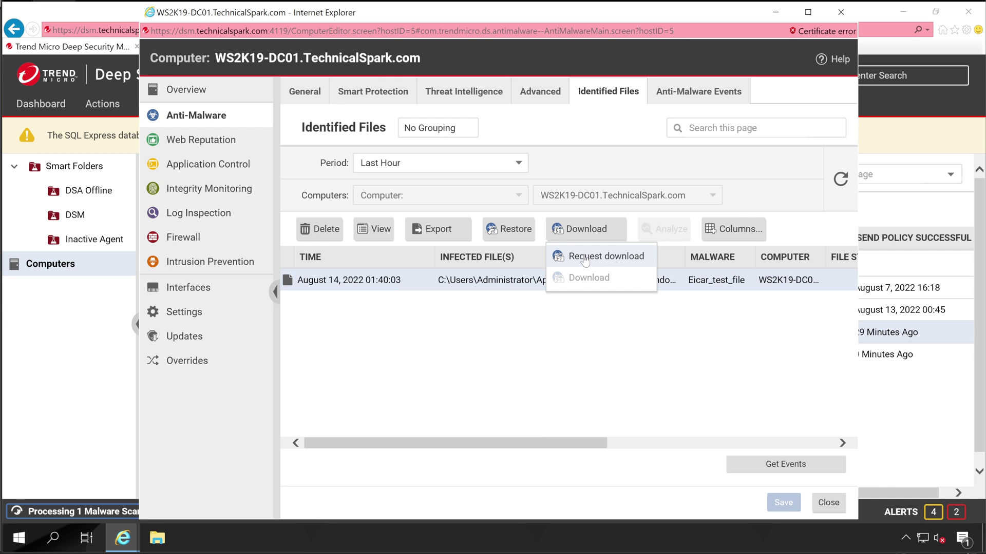
pyautogui.click(586, 256)
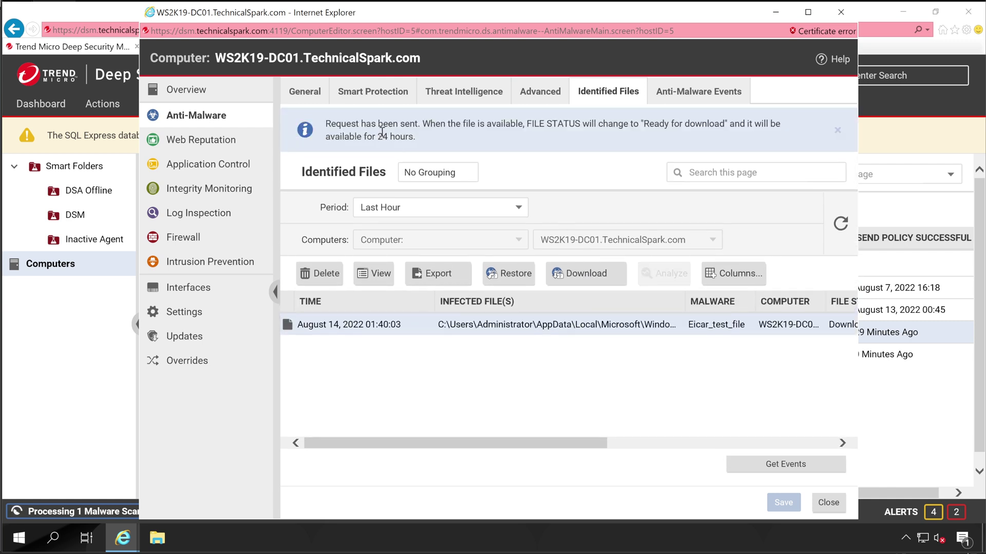
pyautogui.moveTo(498, 444); pyautogui.dragTo(711, 445)
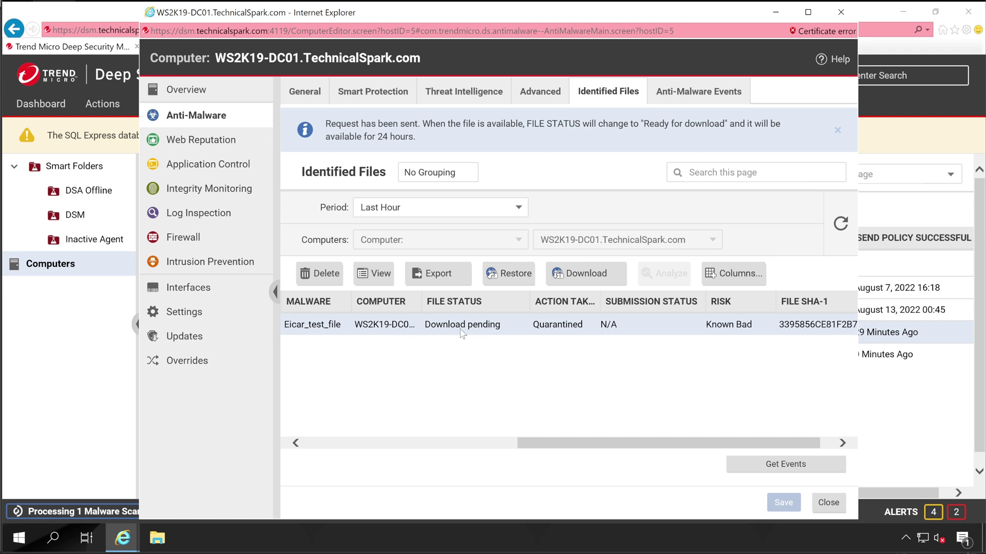
pyautogui.click(479, 445)
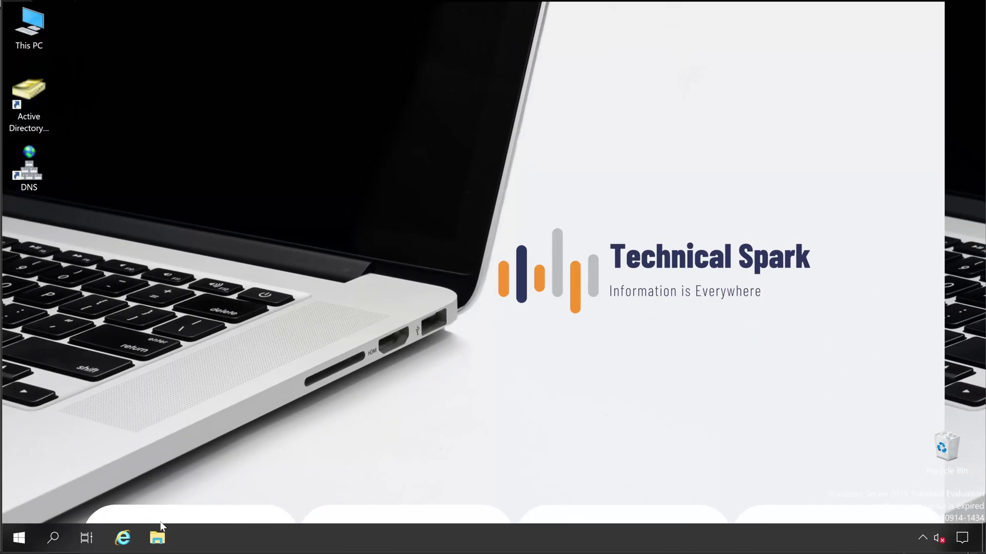
# Browse File Explorer to C:\ProgramData\Trend Micro\AMSP\quarantine.
pyautogui.click(159, 538)
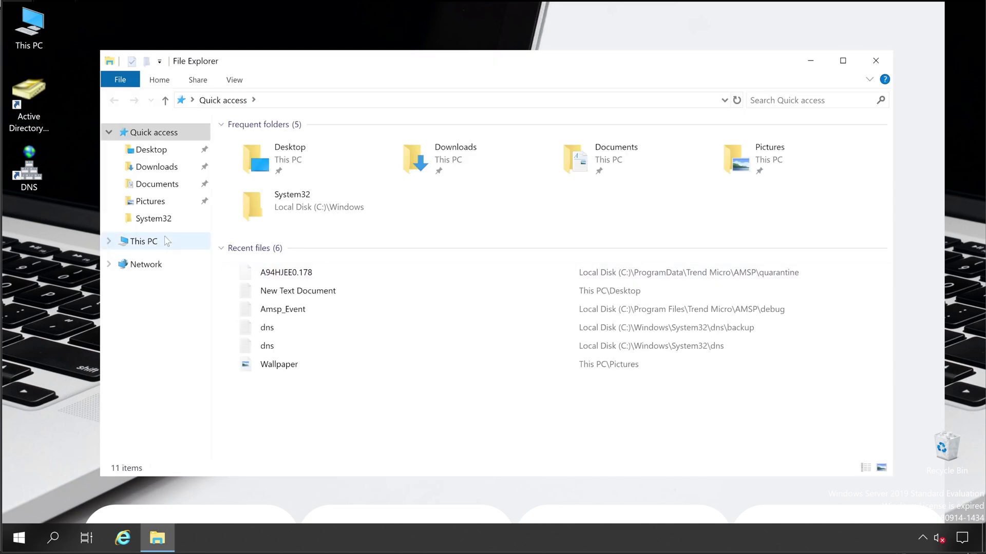
pyautogui.click(167, 241)
pyautogui.doubleClick(329, 302)
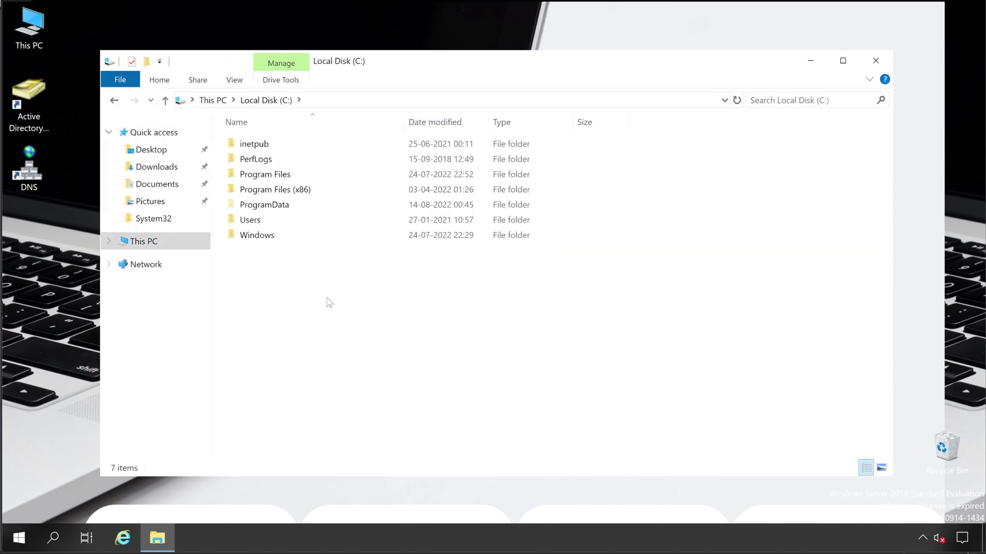
pyautogui.click(282, 205)
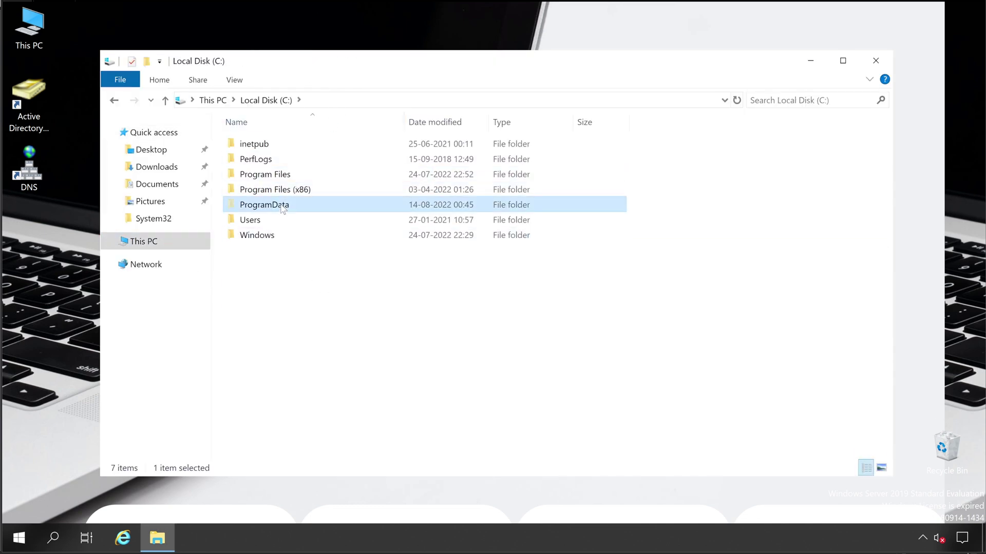
pyautogui.doubleClick(282, 205)
pyautogui.doubleClick(282, 205)
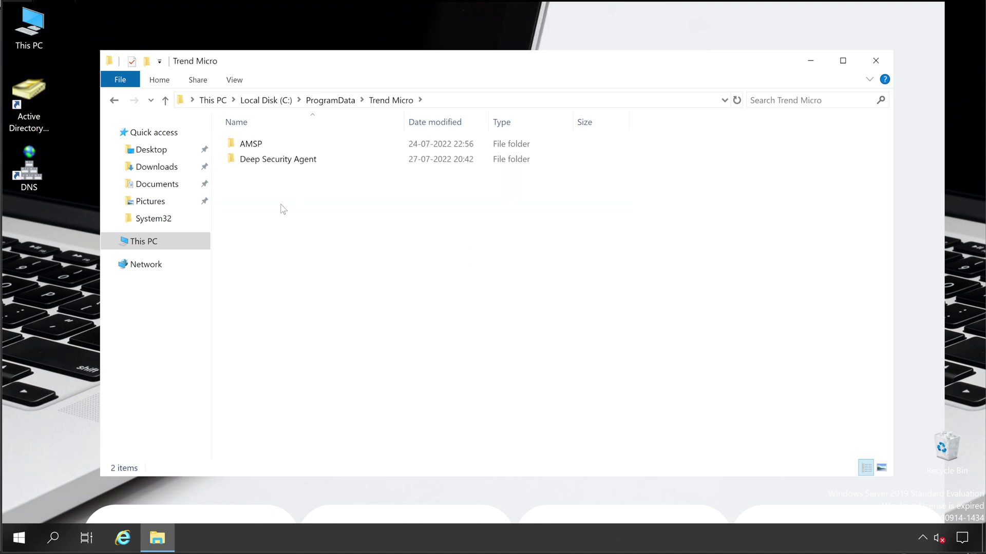
pyautogui.click(281, 149)
pyautogui.doubleClick(280, 149)
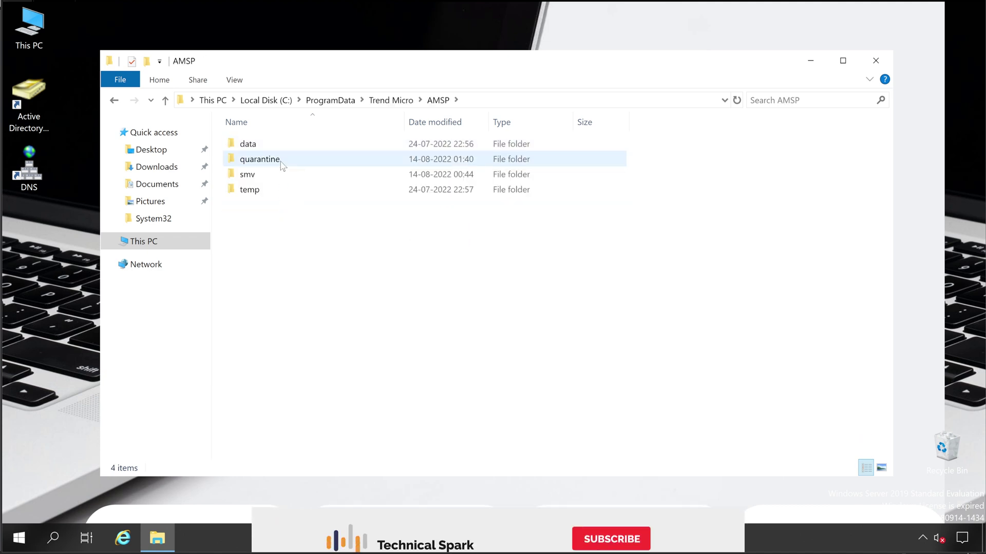
pyautogui.doubleClick(281, 159)
# Select the quarantined file AE12F030.178 among the folder's files.
pyautogui.click(282, 145)
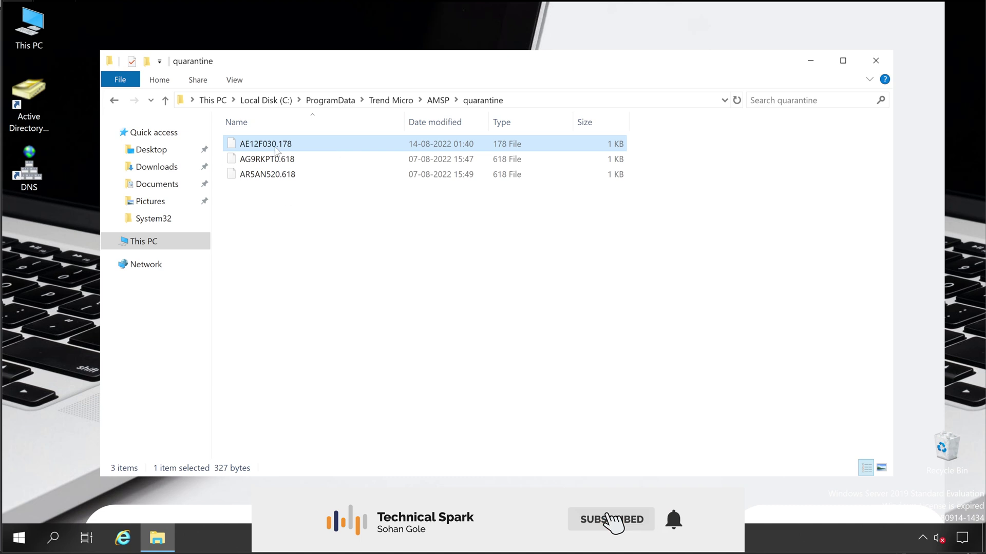
pyautogui.click(291, 178)
pyautogui.click(288, 146)
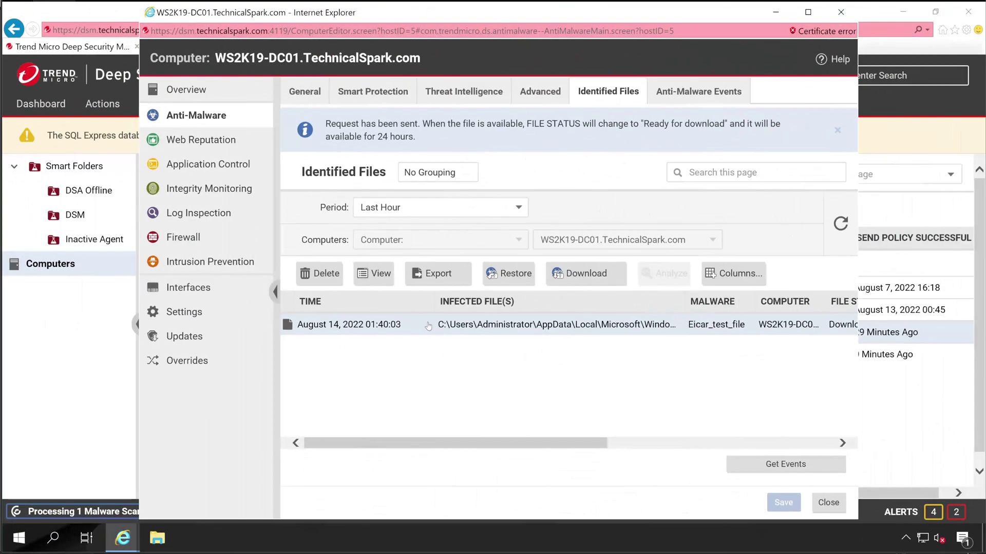
# Restore the quarantined Eicar_test_file through the Restore wizard, then close the WS2K19-DC01 computer details.
pyautogui.rightClick(403, 331)
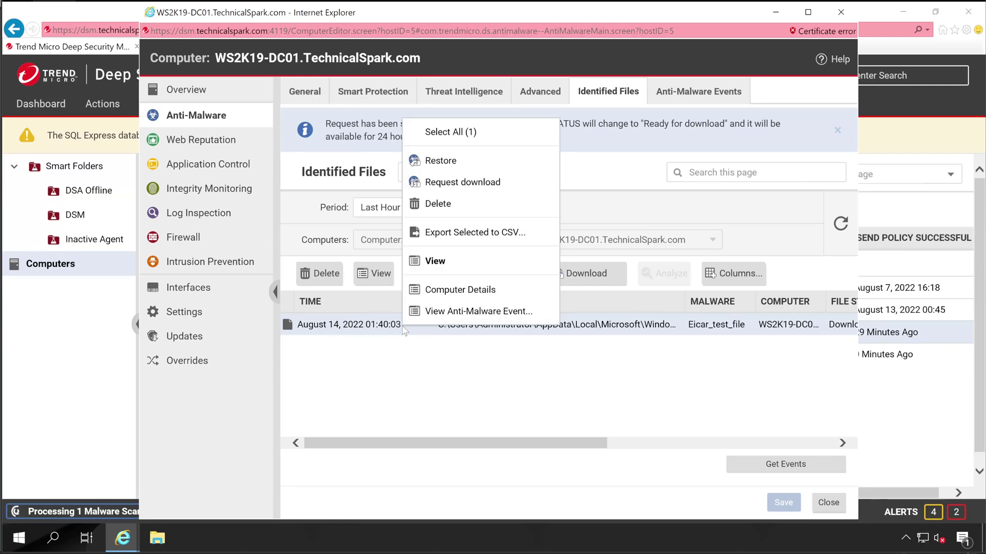
pyautogui.click(436, 161)
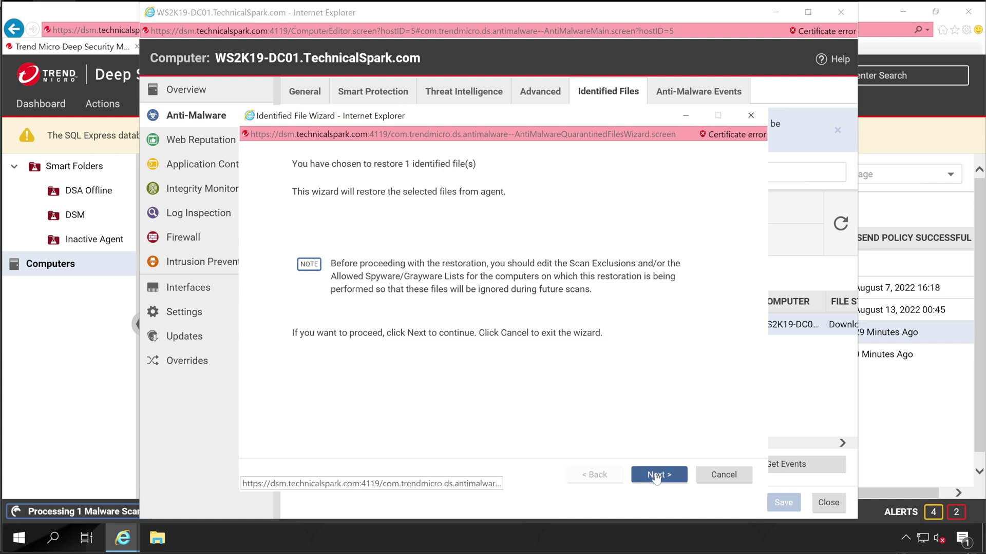
pyautogui.click(656, 476)
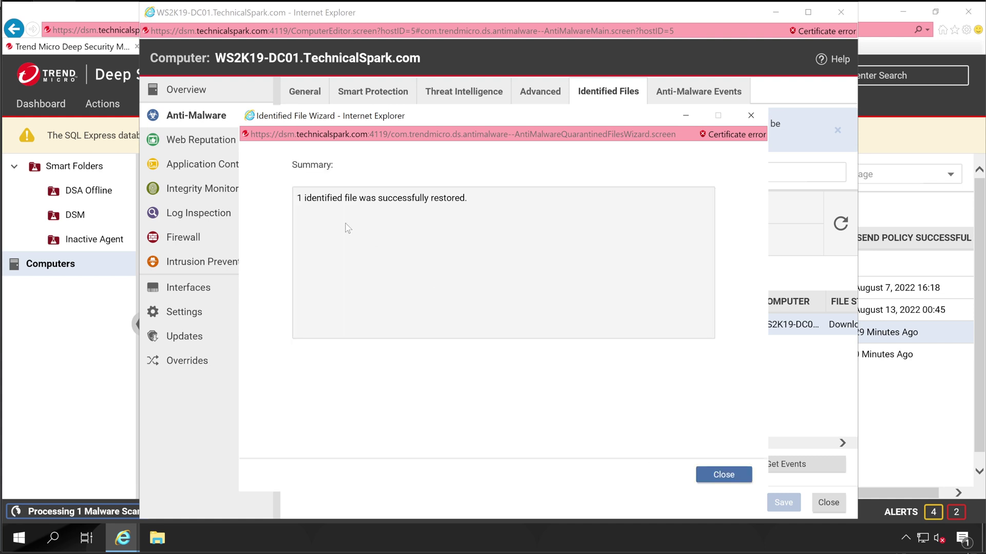
pyautogui.moveTo(317, 206); pyautogui.dragTo(511, 201)
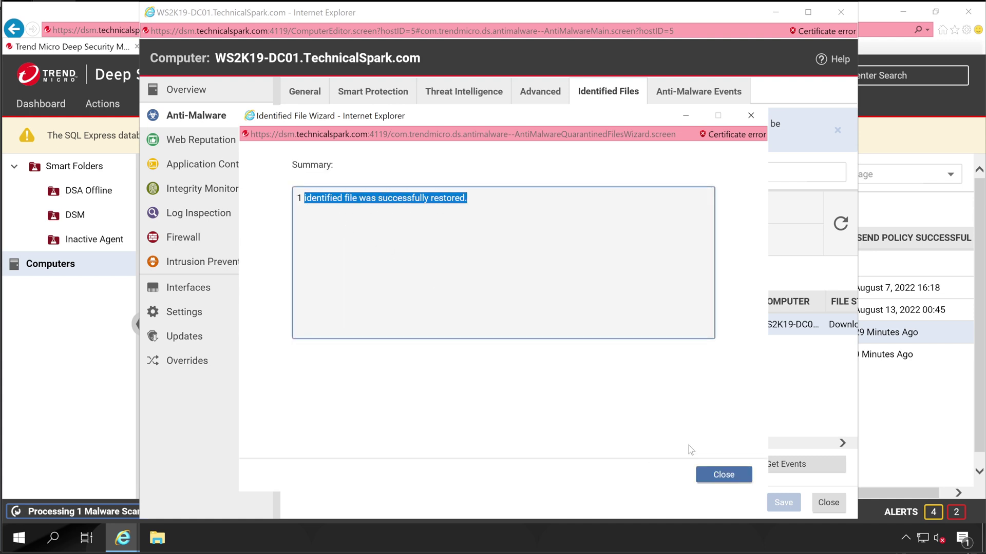
pyautogui.click(717, 475)
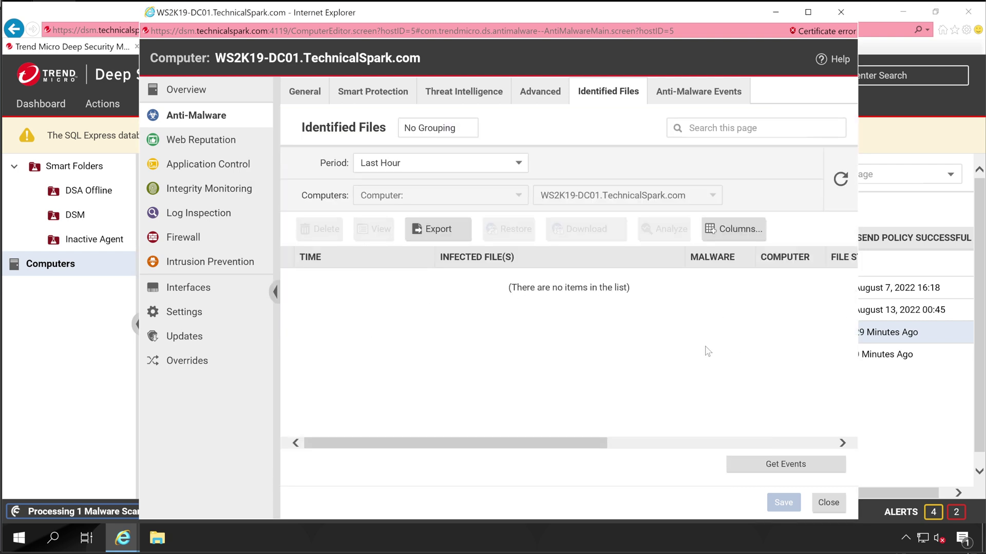
pyautogui.click(828, 503)
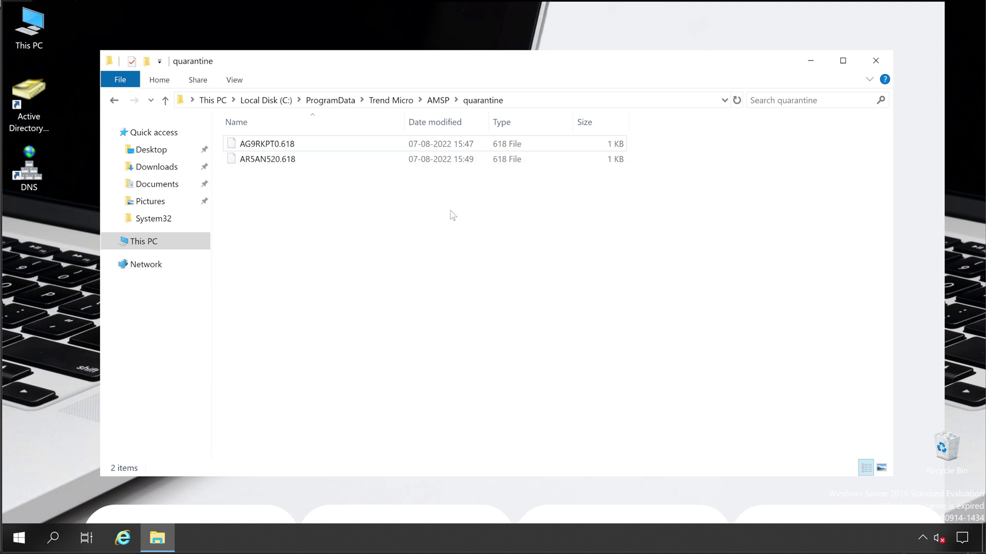
# Close the quarantine folder window once AE12F030.178 is confirmed gone.
pyautogui.click(885, 57)
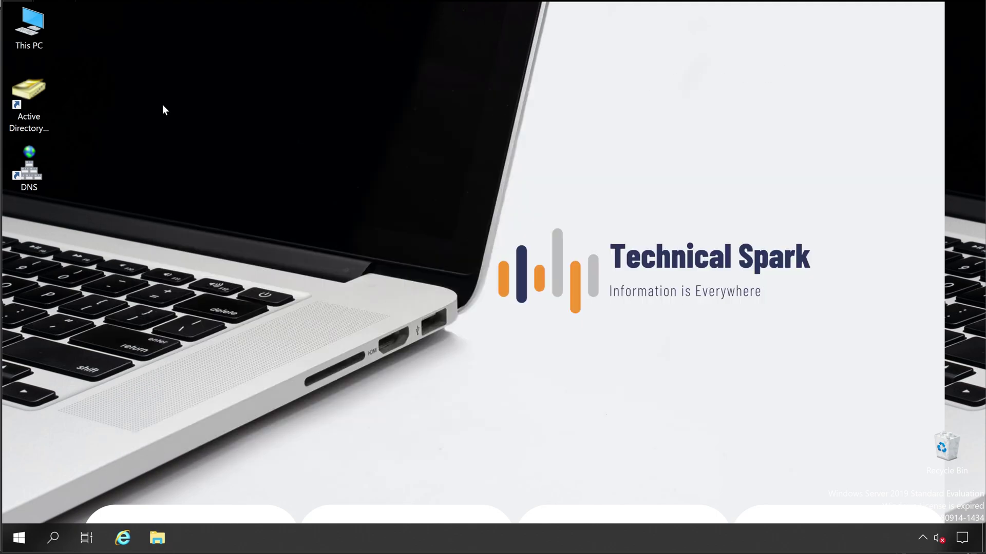